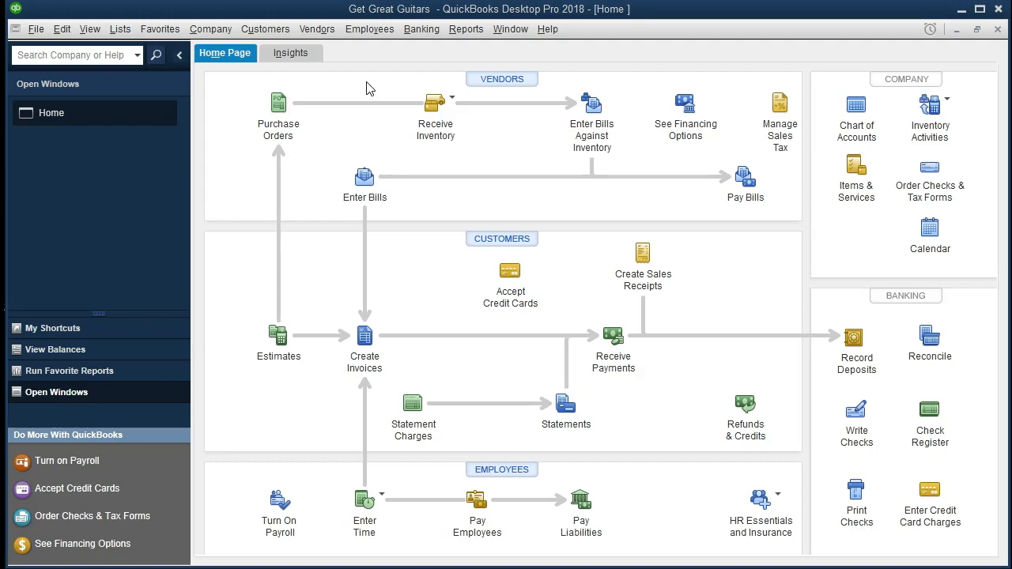
Step: Look through the File menu, go to the company Home page, and show the open window list
left_click(35, 29)
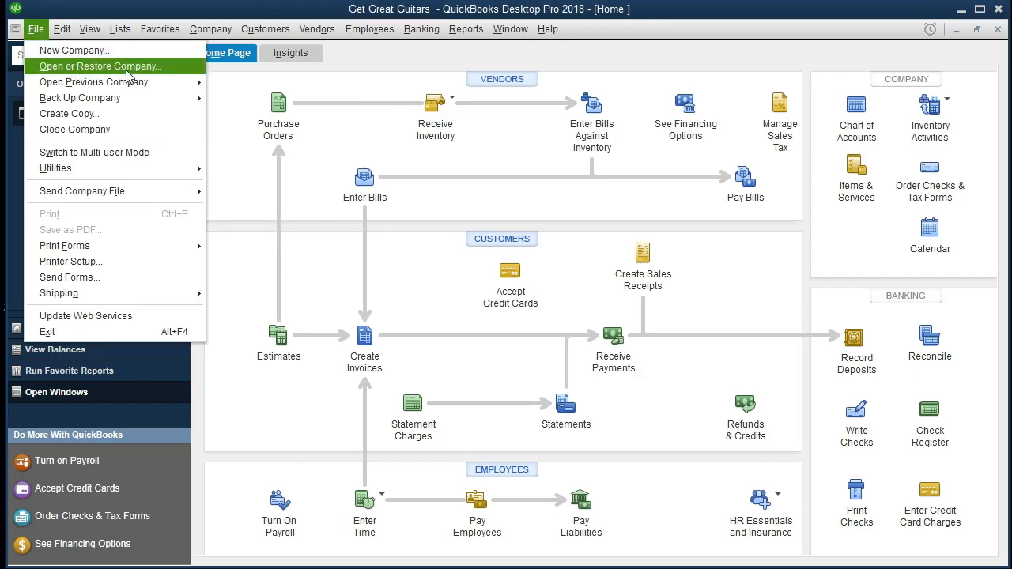
left_click(231, 155)
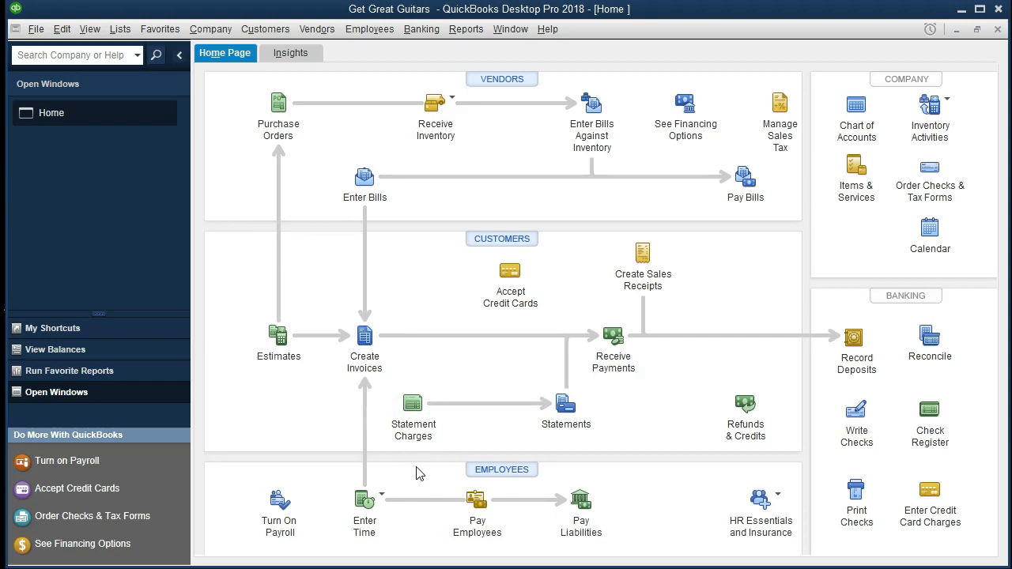
left_click(219, 32)
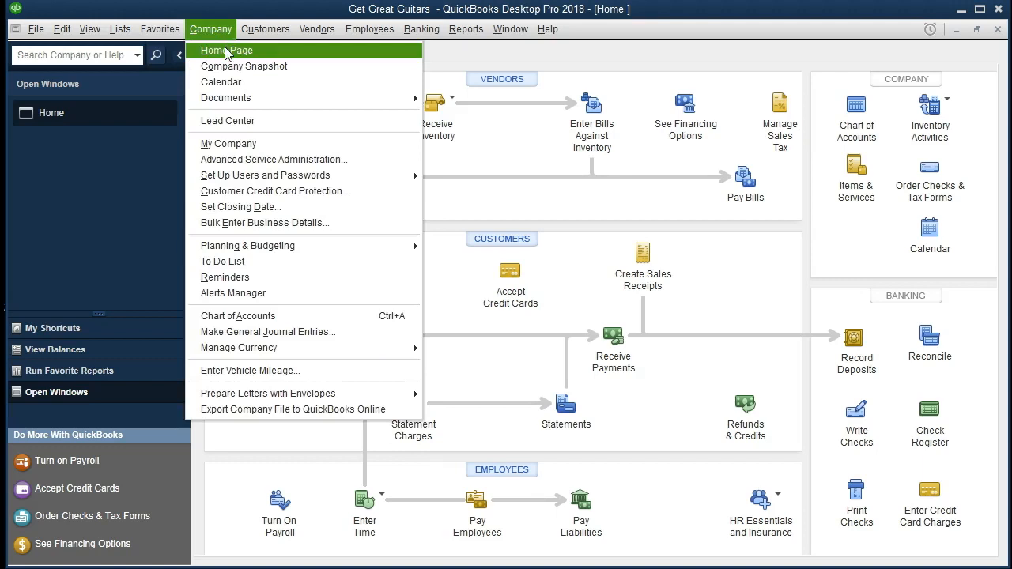
left_click(125, 169)
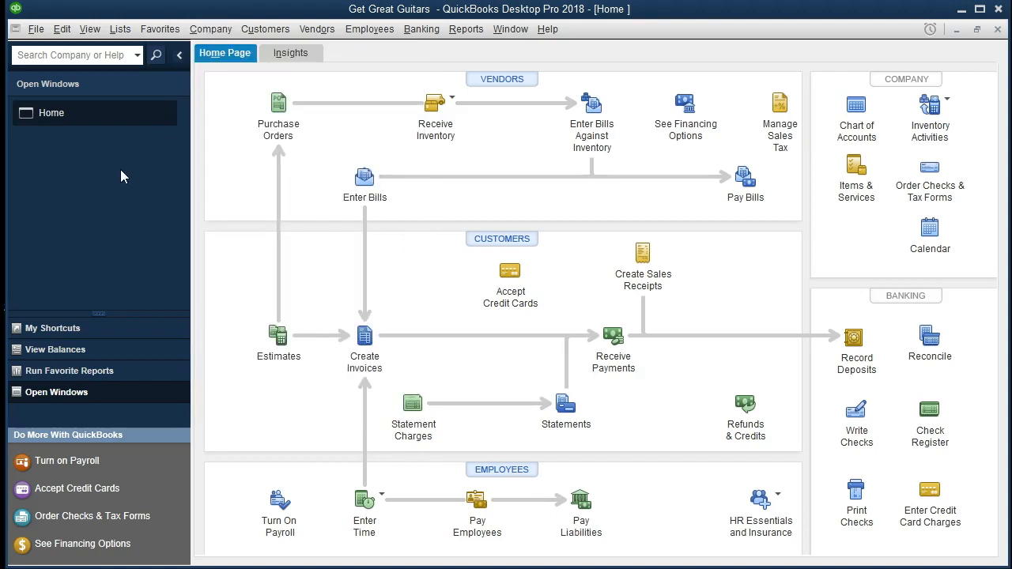
left_click(93, 30)
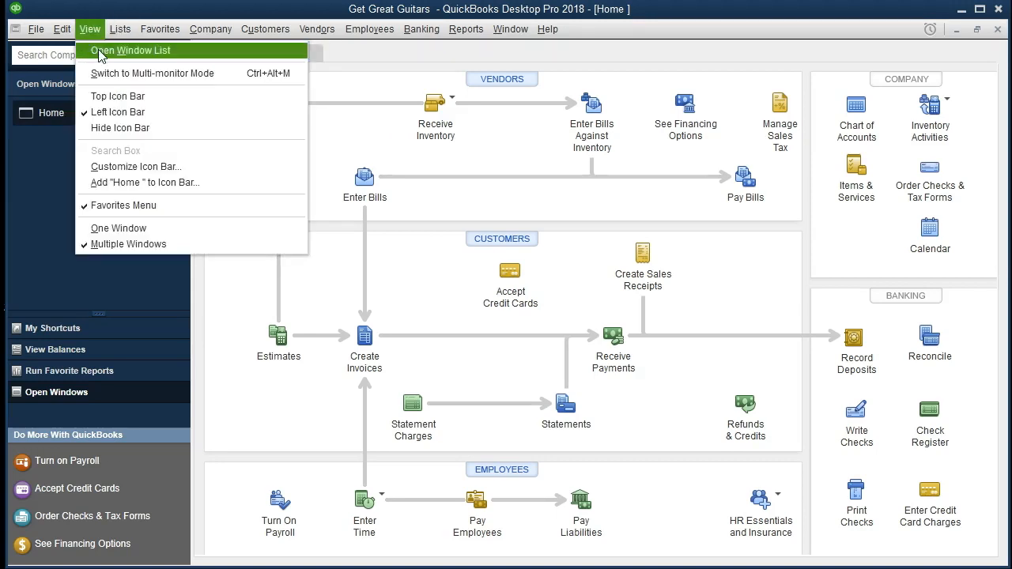
left_click(100, 53)
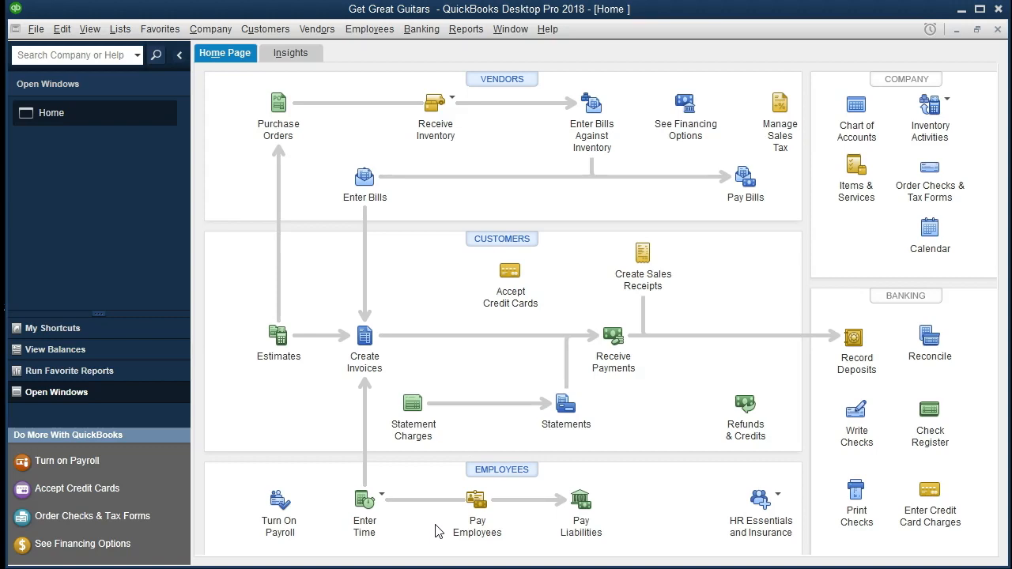
Step: Bring the 2017 Form W-4 PDF forward in Chrome and scroll to the Withholding Allowance Certificate
mouse_move(564, 568)
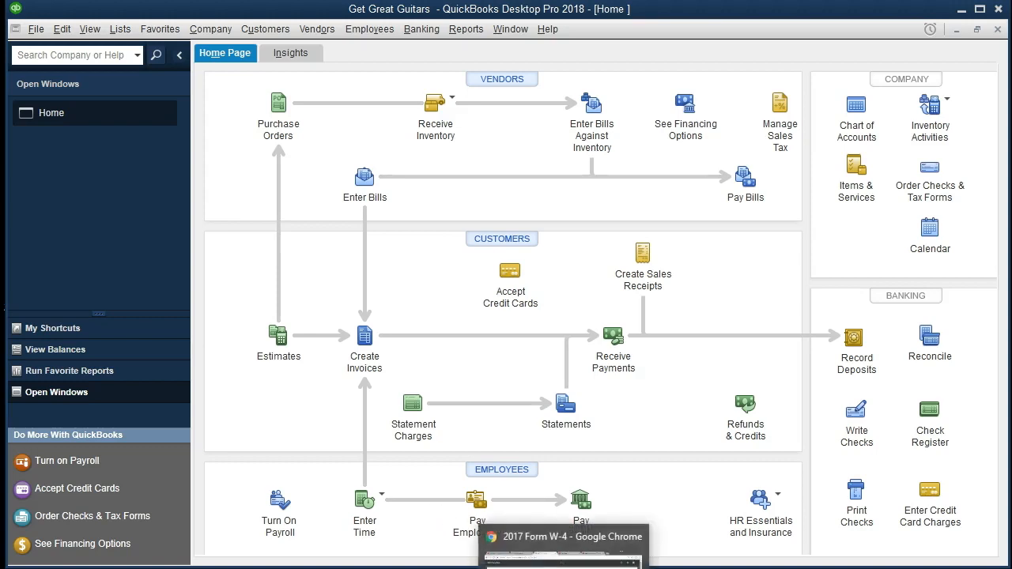
left_click(563, 550)
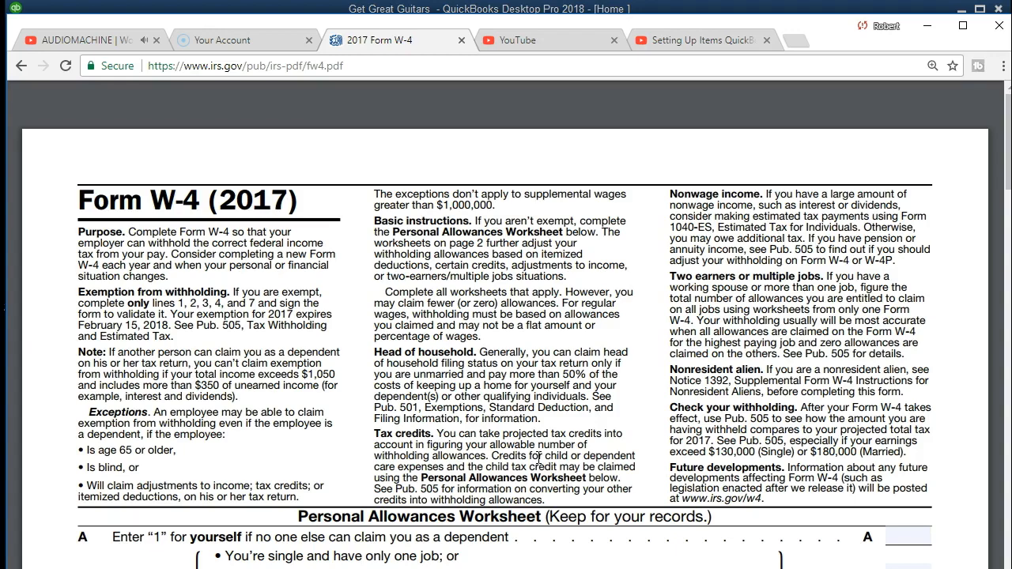
scroll(538, 459, "down", 2)
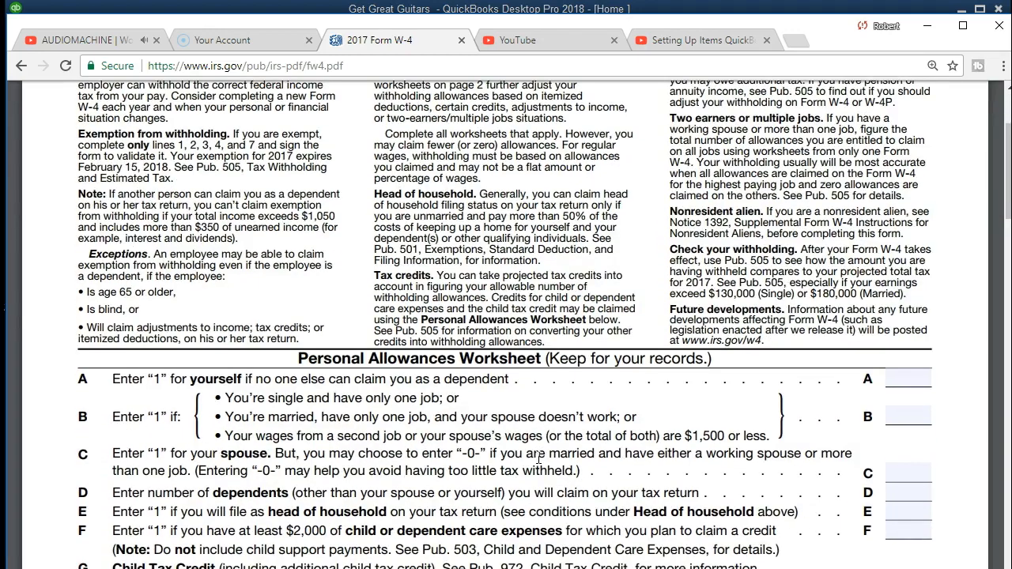
scroll(538, 458, "down", 1)
scroll(538, 459, "down", 1)
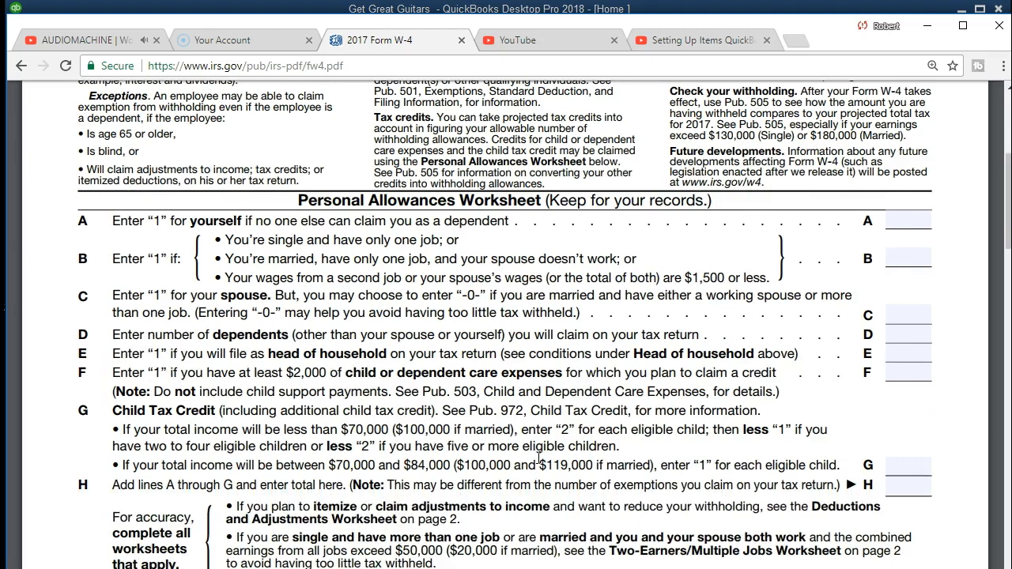
scroll(539, 459, "down", 1)
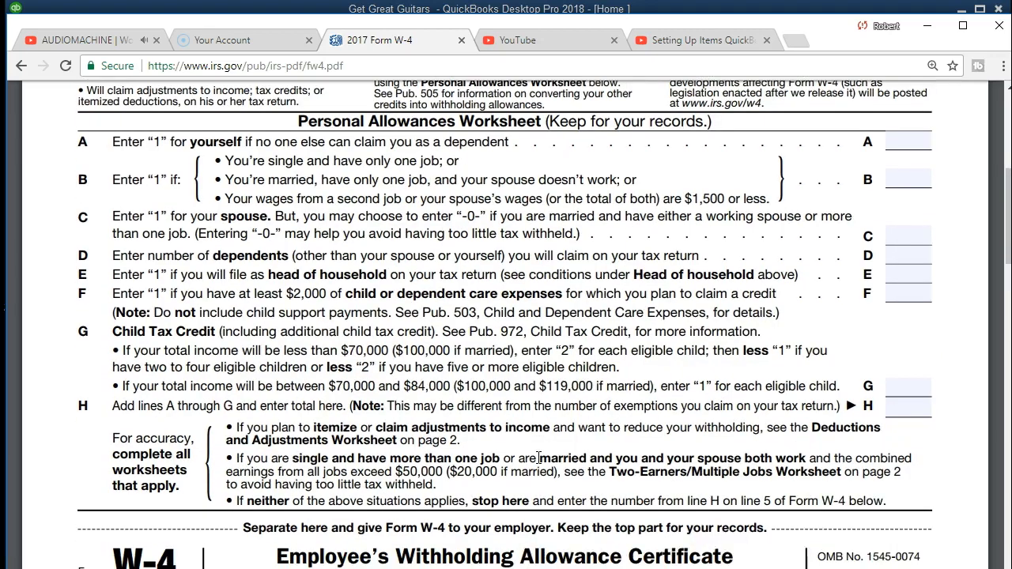
scroll(538, 459, "down", 1)
scroll(537, 459, "up", 3)
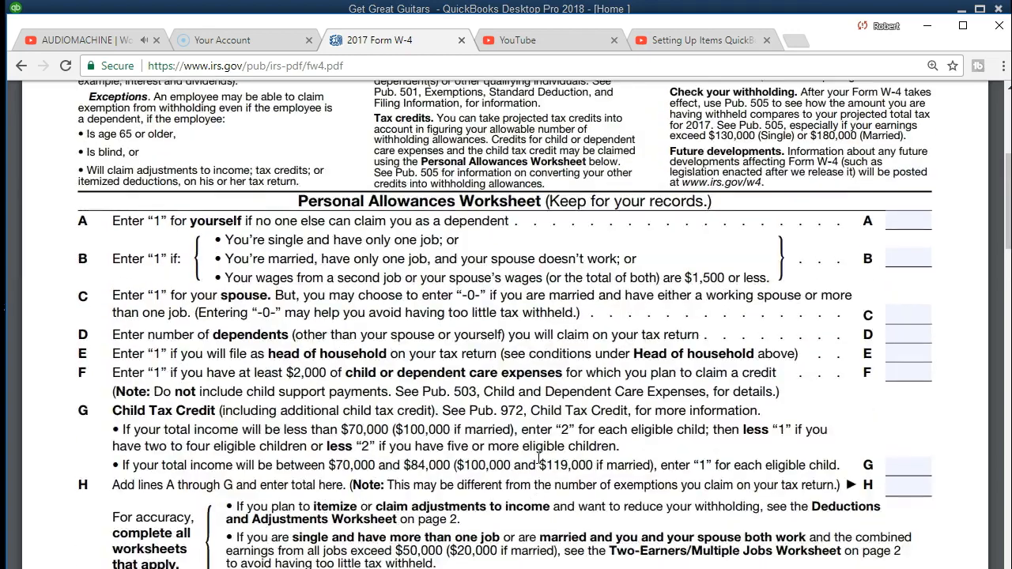
scroll(538, 459, "up", 3)
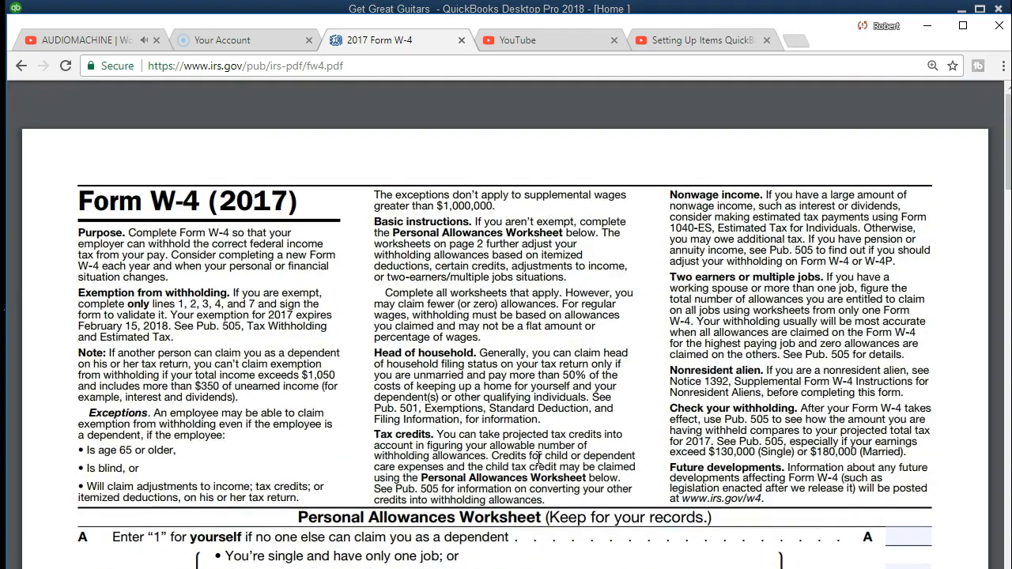
scroll(538, 459, "down", 1)
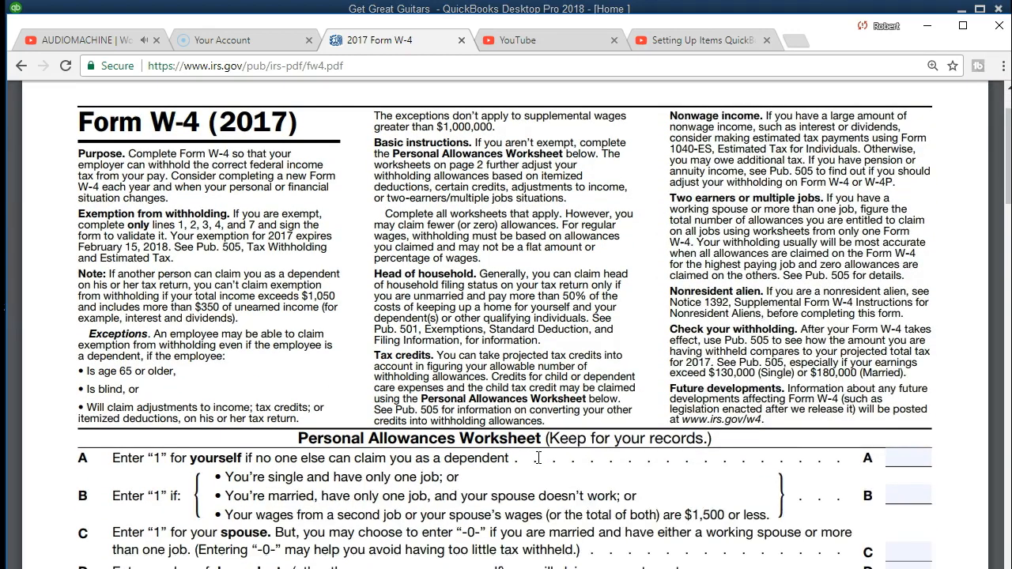
scroll(538, 459, "down", 1)
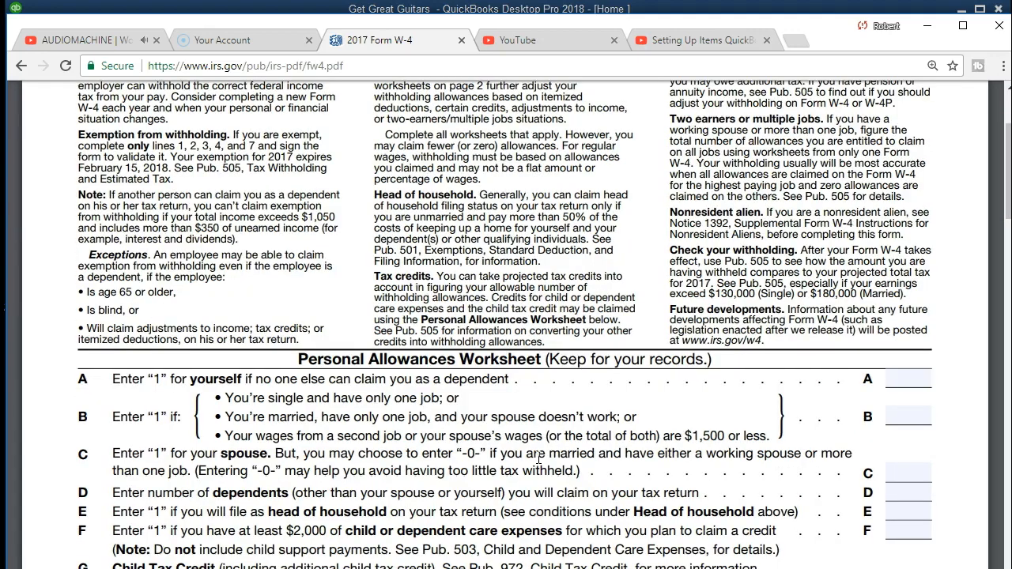
scroll(538, 458, "down", 1)
scroll(538, 459, "down", 5)
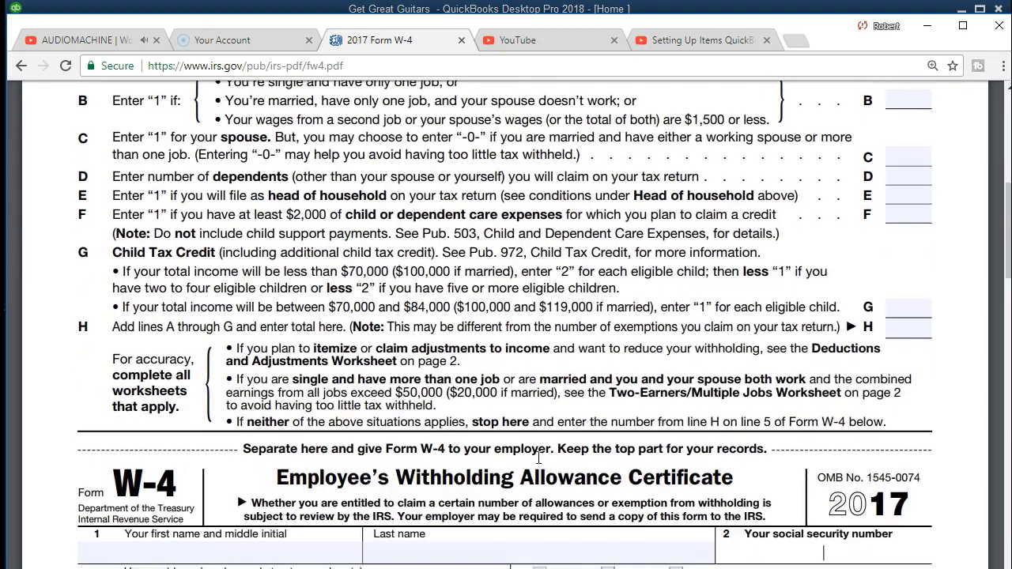
scroll(537, 457, "down", 2)
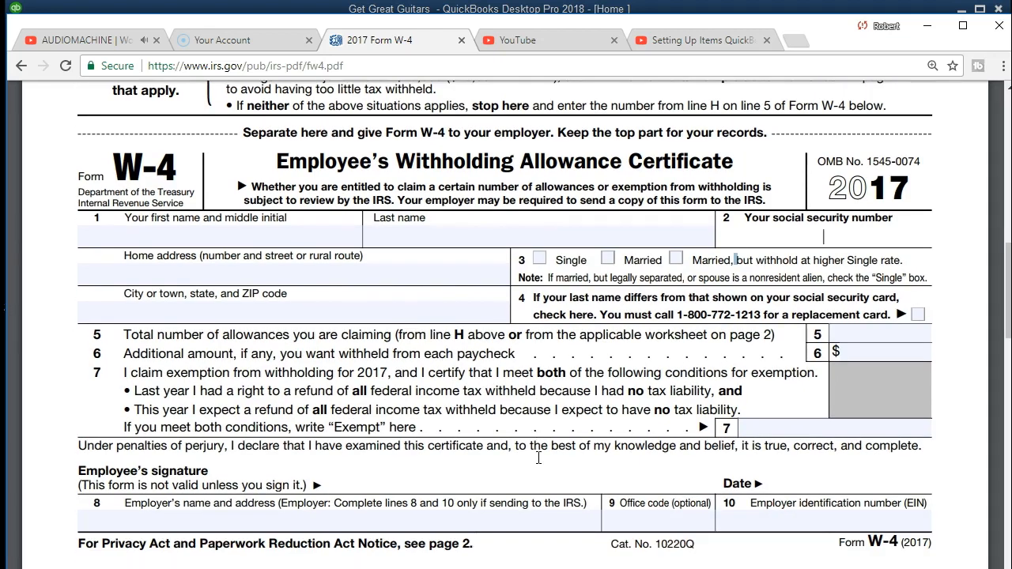
scroll(538, 458, "down", 1)
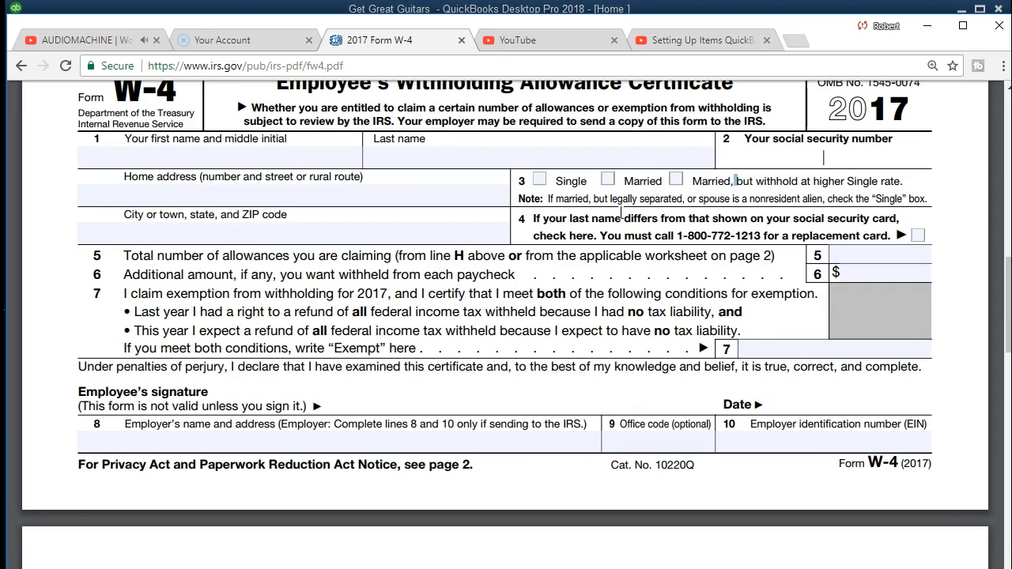
Step: Minimize Chrome and open Employees > Employee Center in QuickBooks
left_click(928, 28)
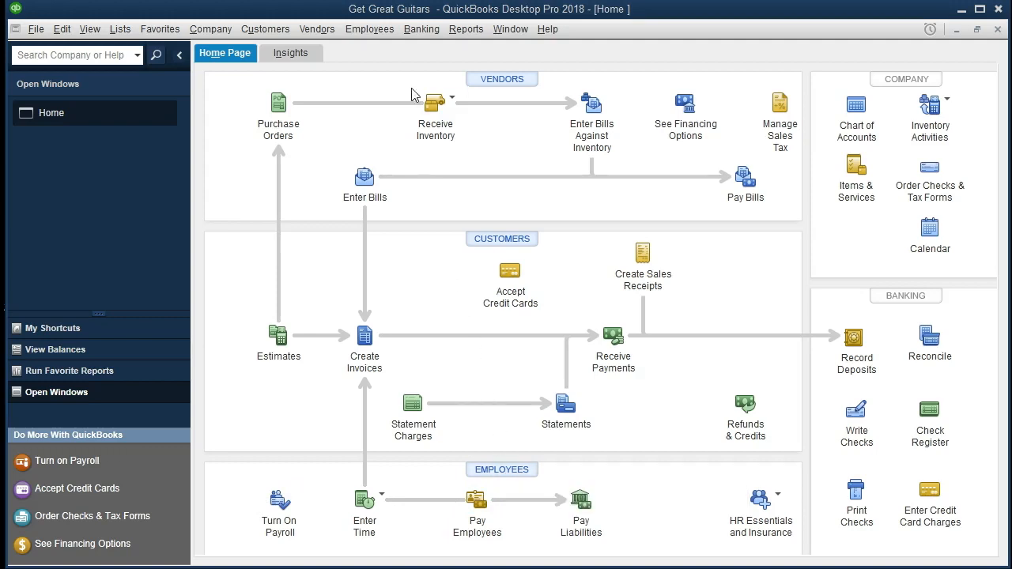
left_click(369, 29)
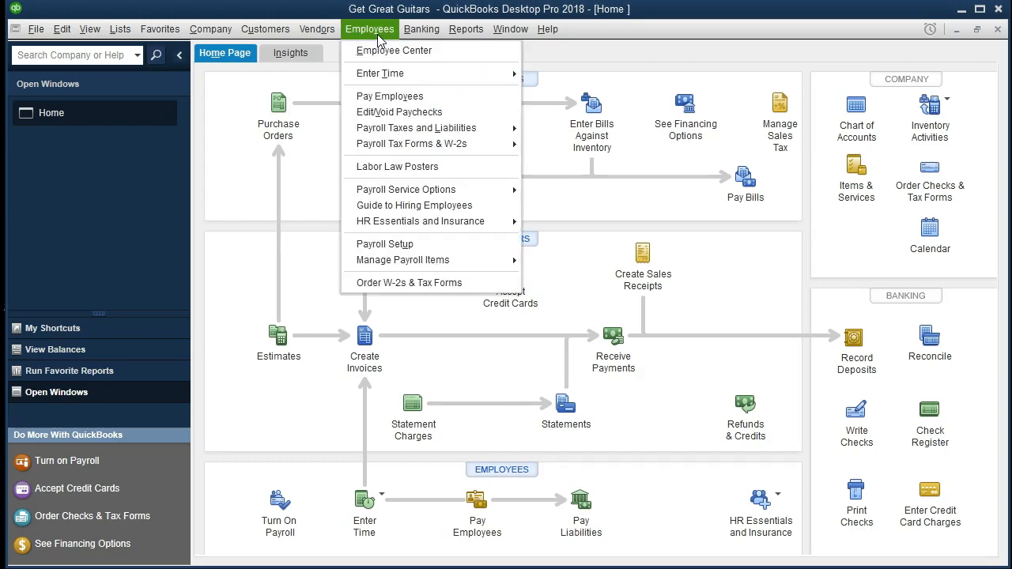
left_click(453, 50)
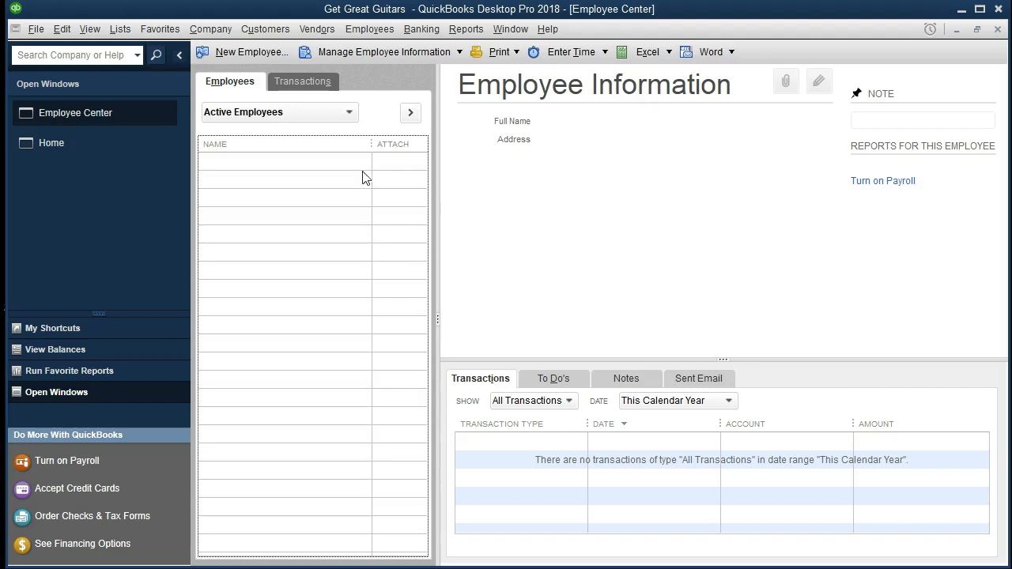
Step: Start a new employee and step through the name, check-name and SSN fields
left_click(269, 58)
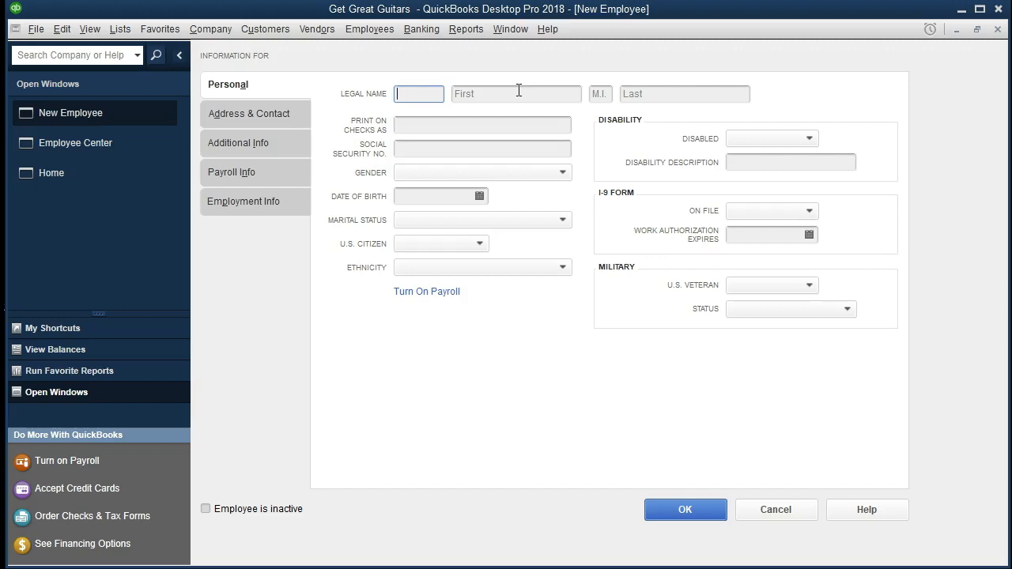
left_click(518, 91)
left_click(662, 92)
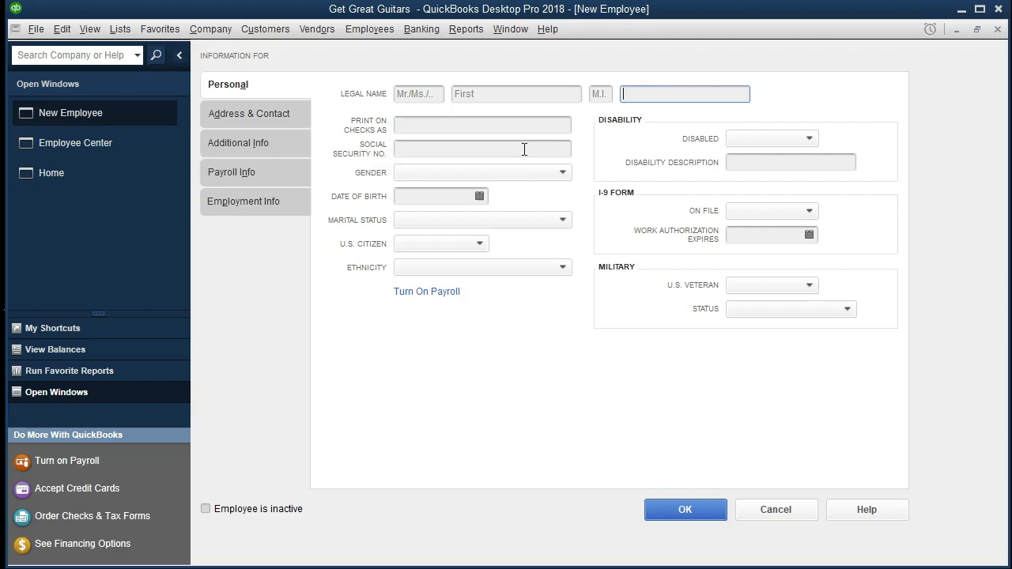
left_click(495, 125)
left_click(462, 147)
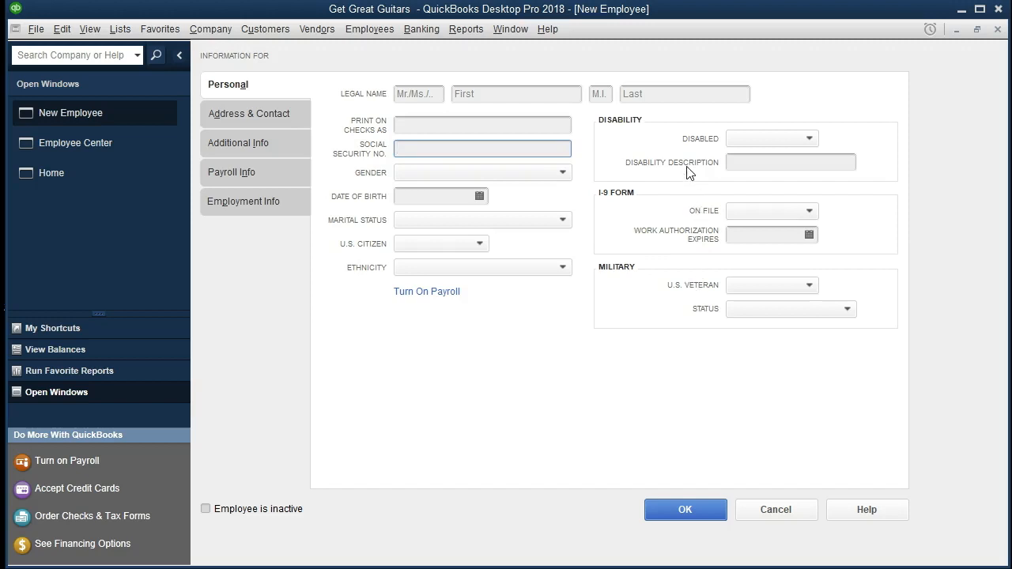
Step: Leave the Disabled field blank and switch to the Address & Contact section
left_click(812, 139)
left_click(811, 139)
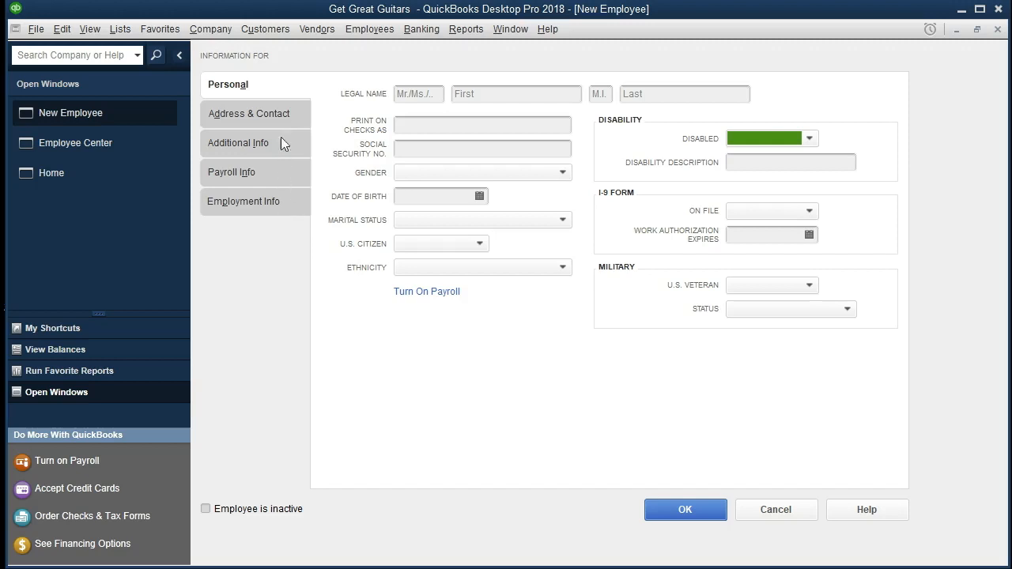
left_click(271, 115)
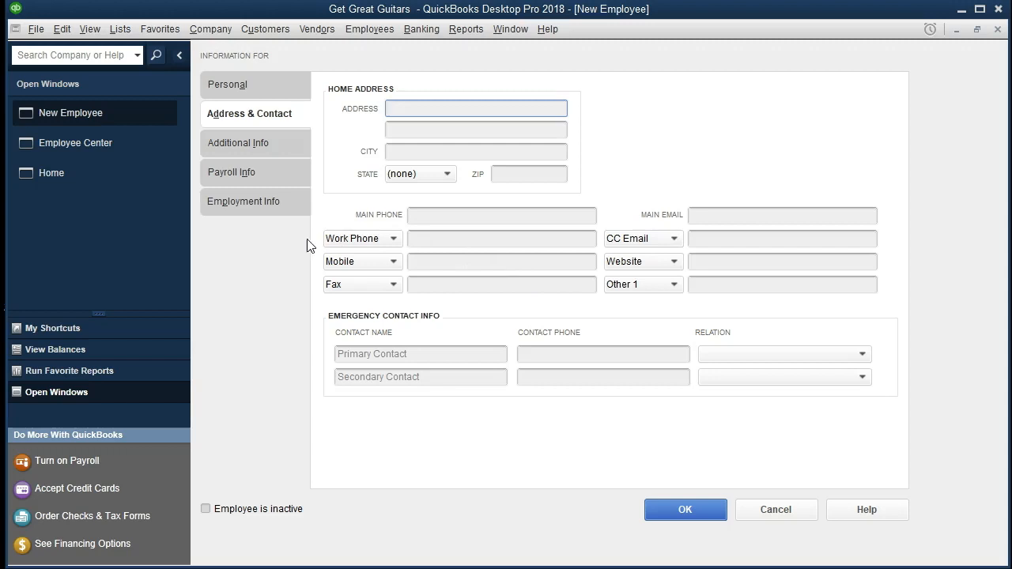
Step: View the Additional Info section, then move on to Payroll Info
left_click(258, 143)
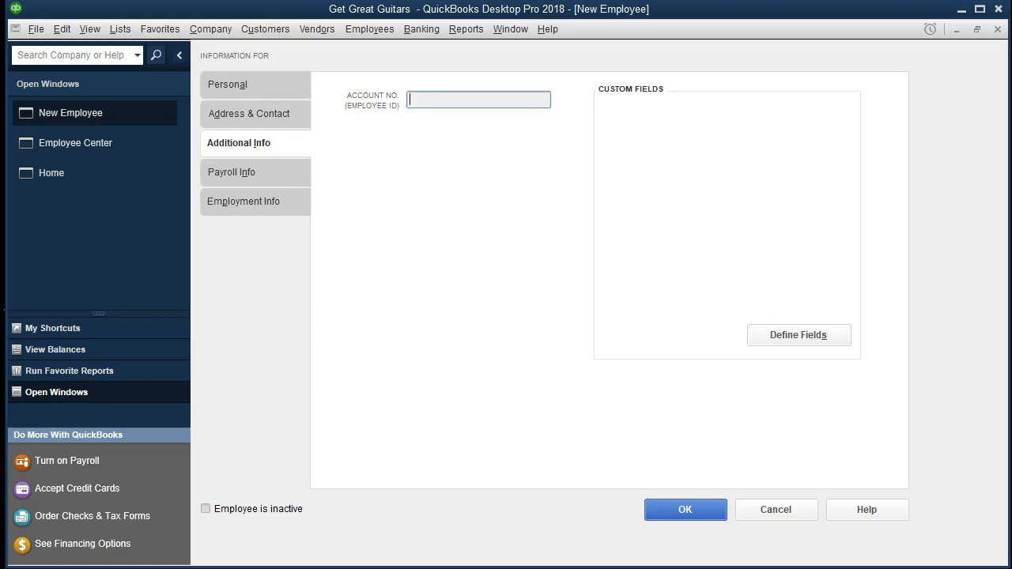
left_click(250, 177)
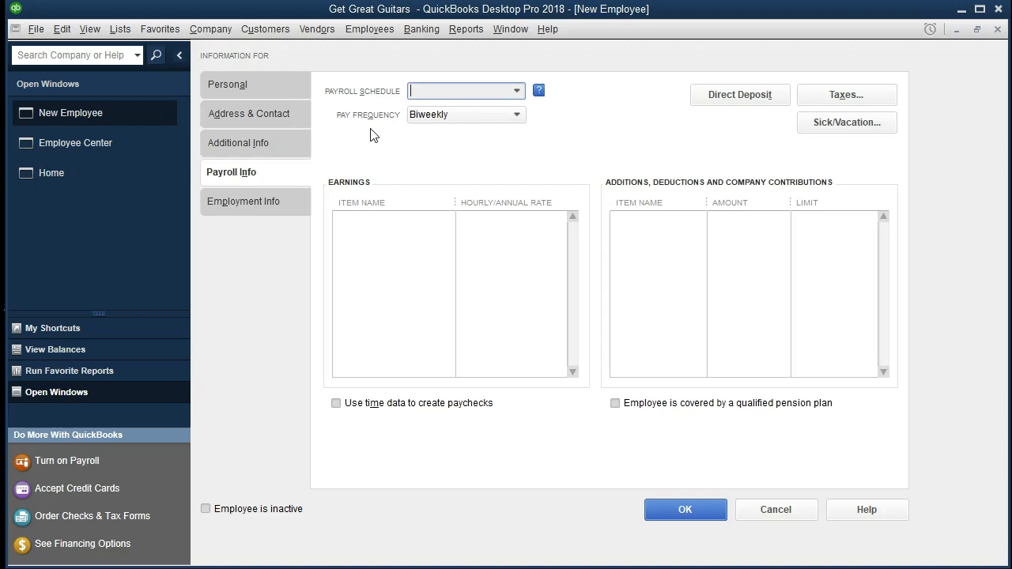
left_click(516, 114)
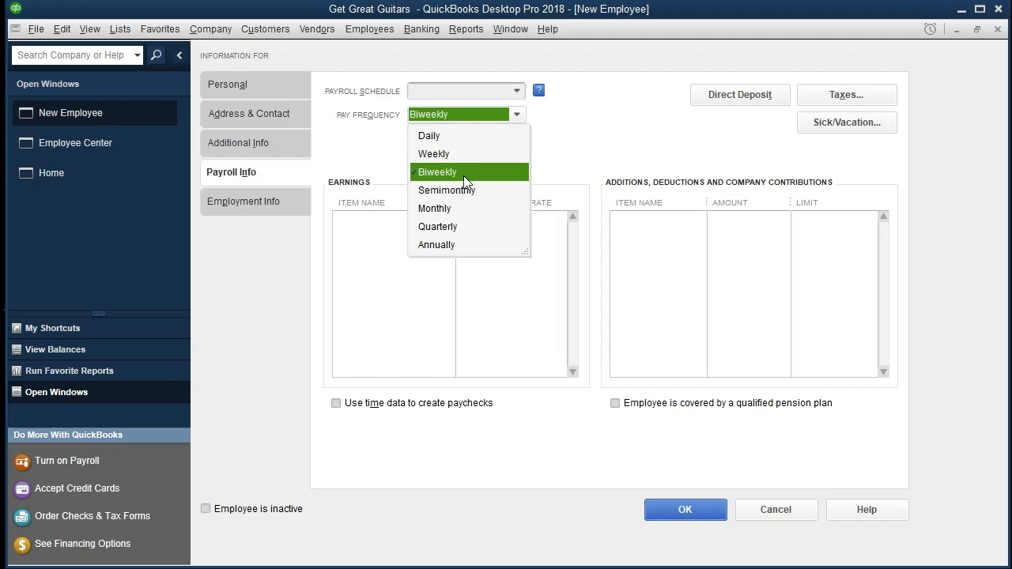
left_click(464, 176)
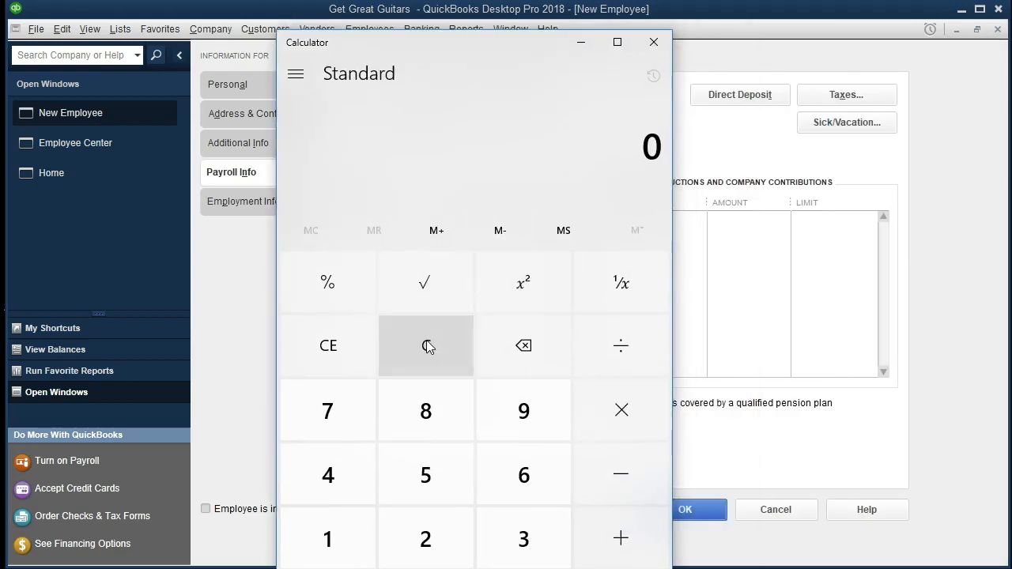
Step: Calculate 52 ÷ 2 = 26 and 12 × 2 = 24 in Calculator
type("52")
key("slash")
type("2")
key("Return")
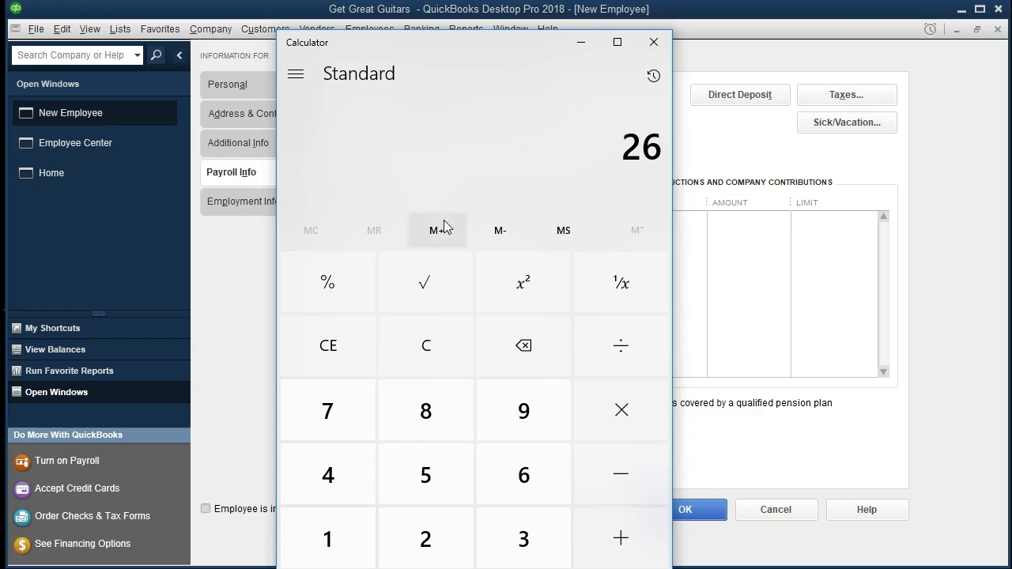
left_click(426, 346)
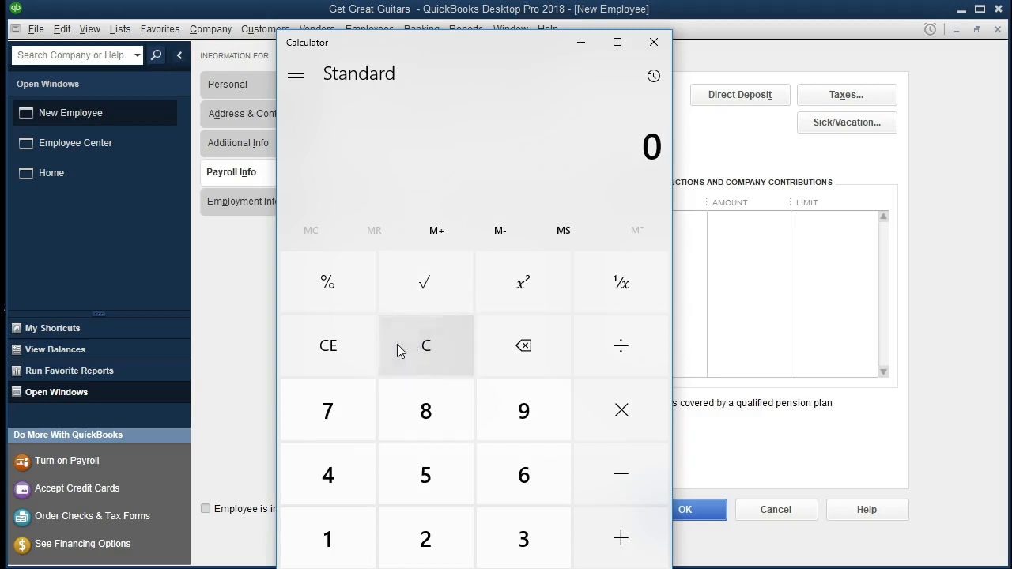
type("12")
key("asterisk")
type("2")
key("Return")
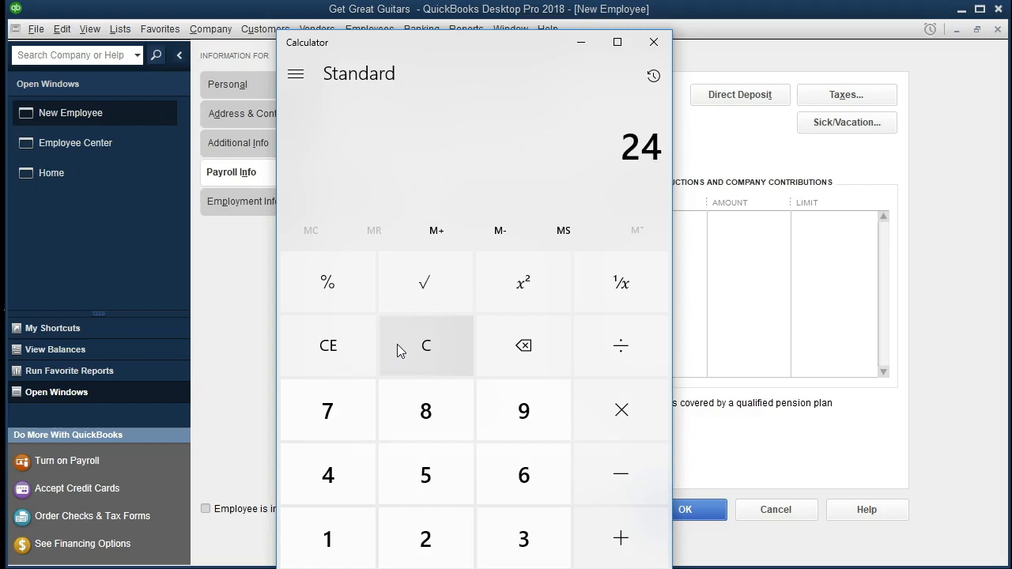
Step: Recompute 52 ÷ 2, move Calculator aside, and show the Employment Info section
left_click(397, 350)
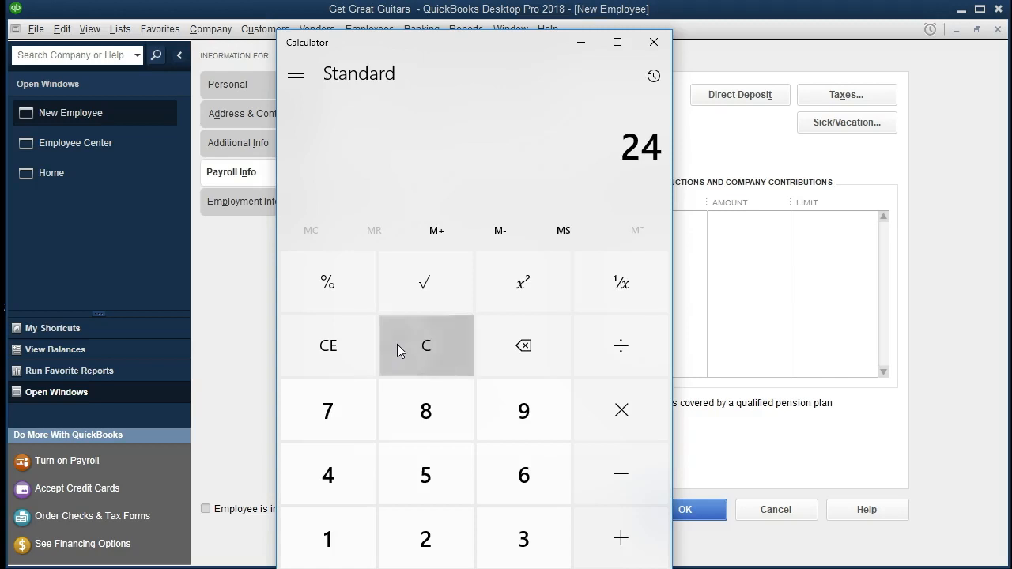
type("52")
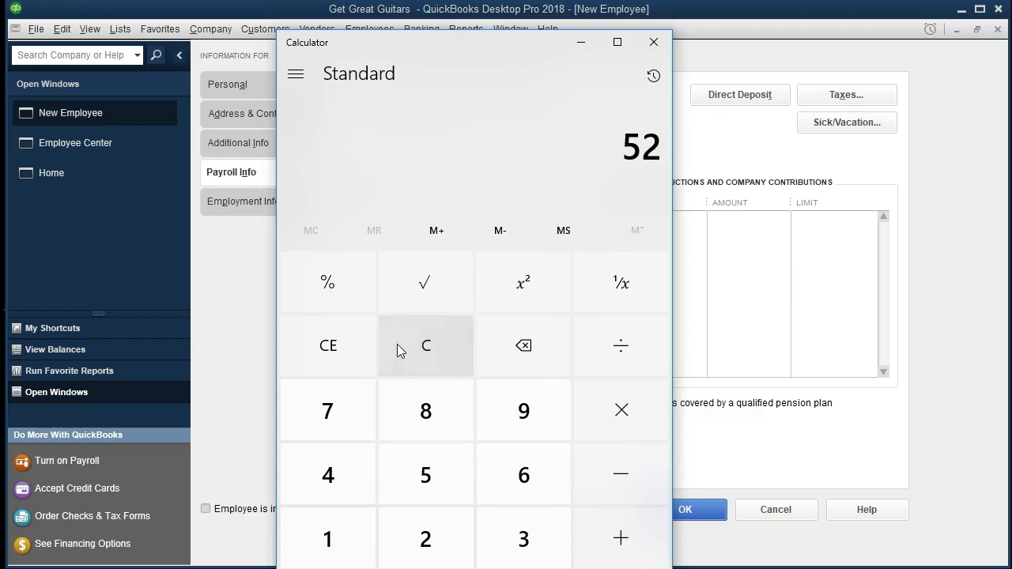
key("slash")
type("2")
key("Return")
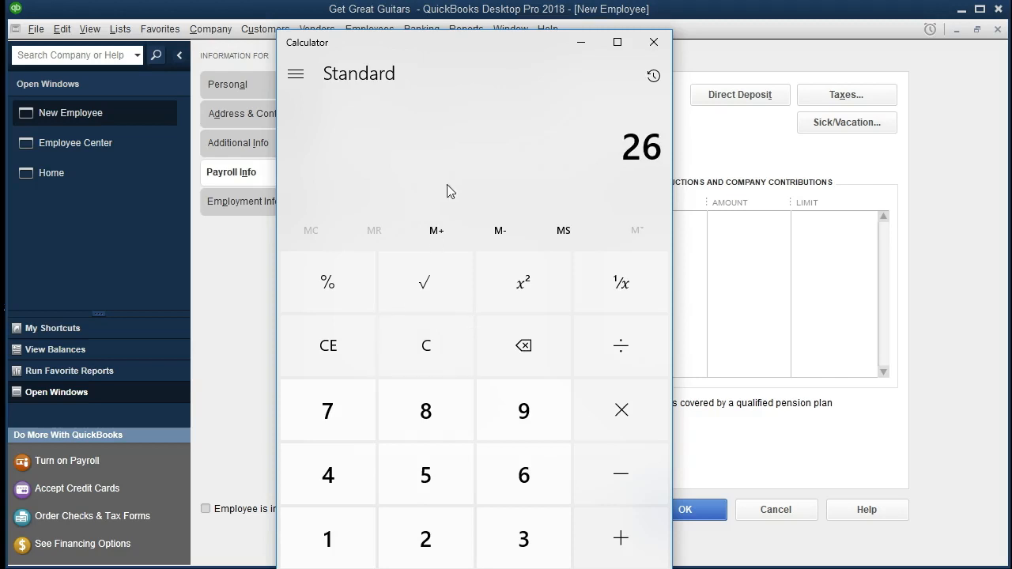
left_click_drag(482, 49, 1011, 68)
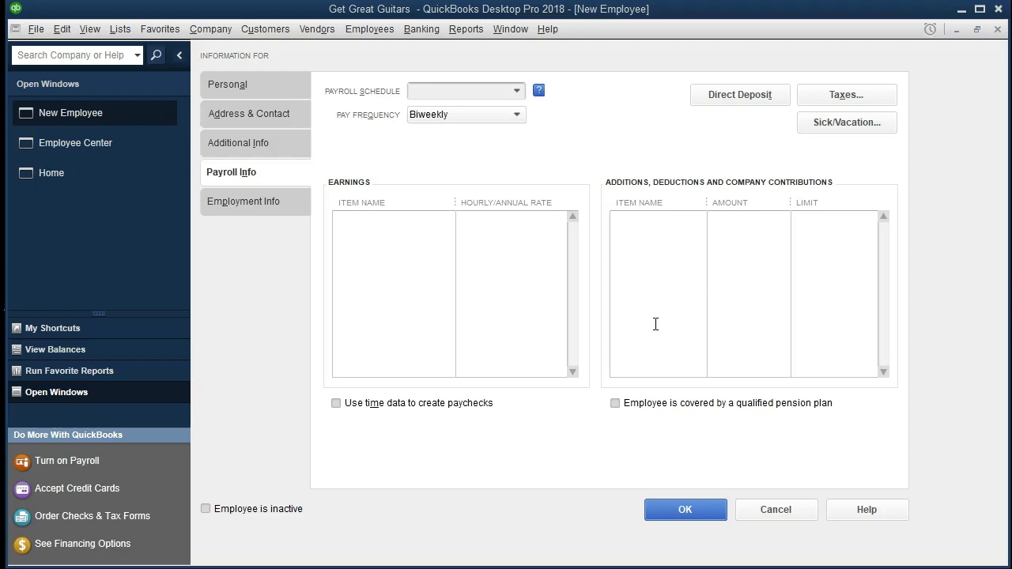
left_click(221, 203)
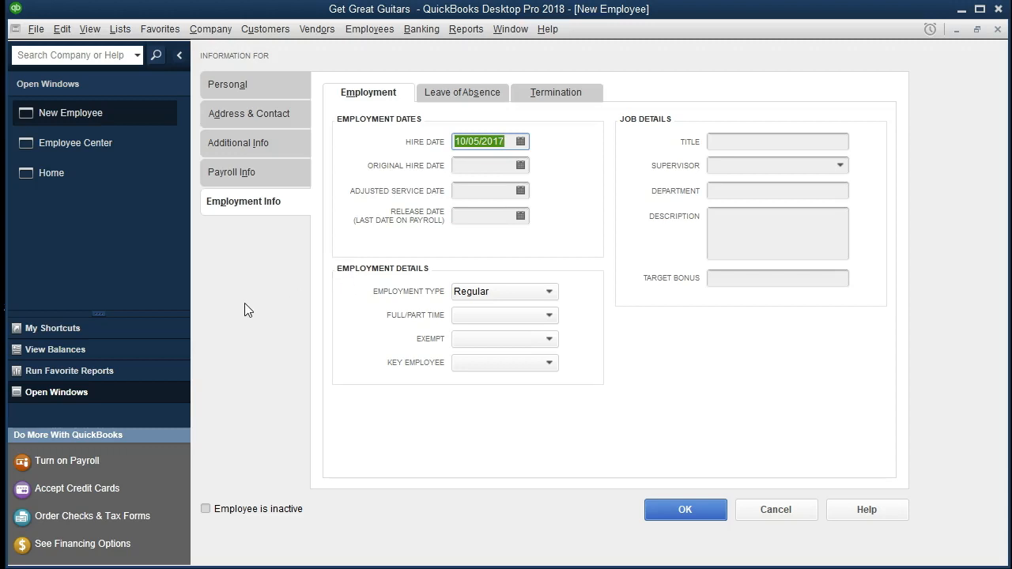
Step: Return to the Personal section of the New Employee form
left_click(254, 89)
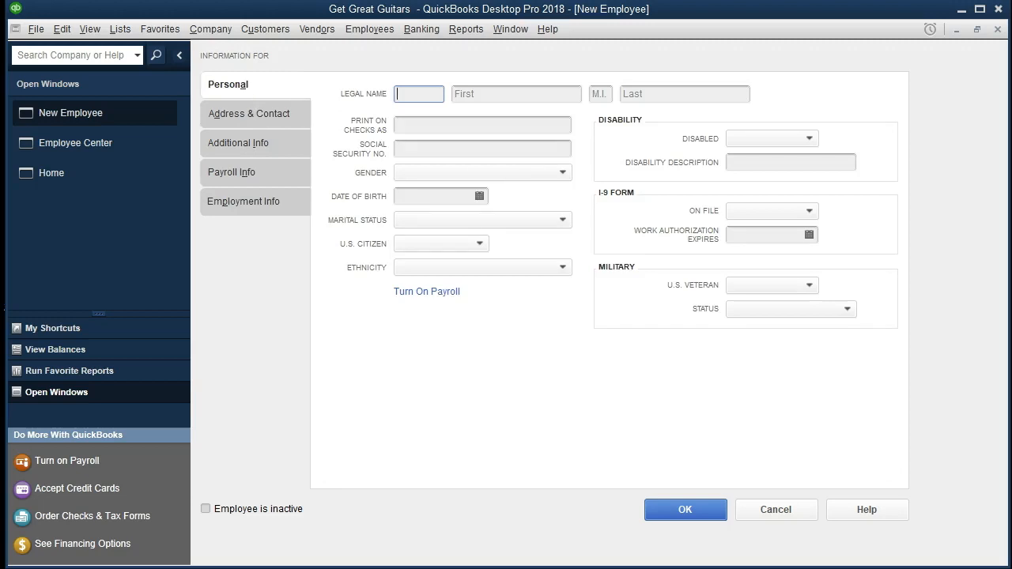
Step: Enter the employee's first name, last name and Social Security number
left_click(483, 96)
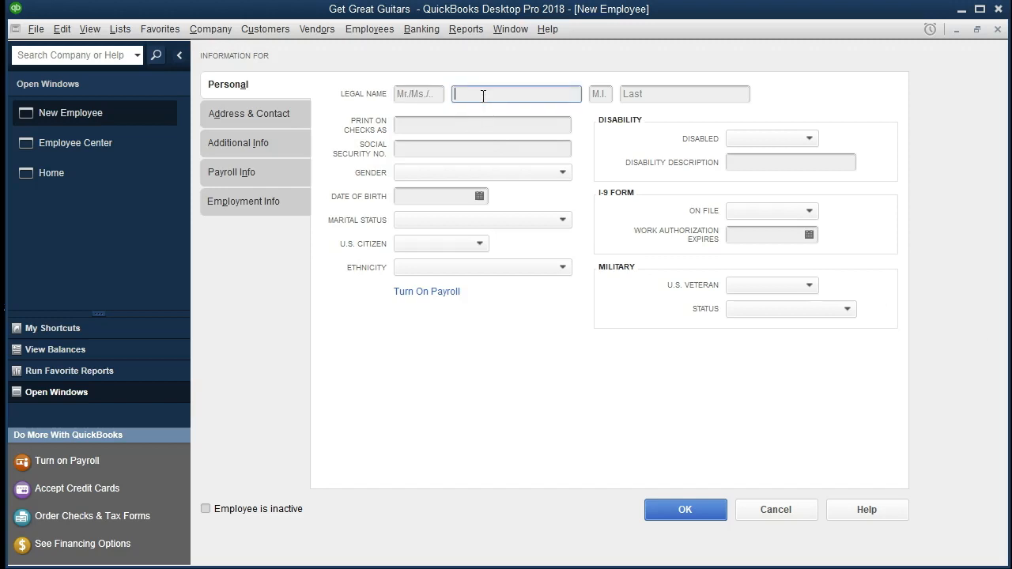
type("Adam")
key("Tab")
key("Tab")
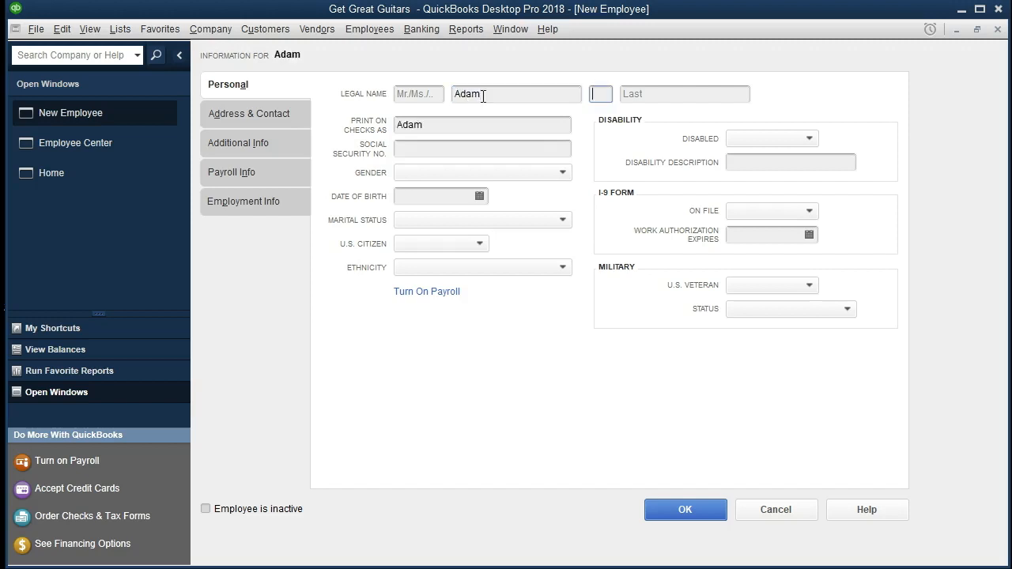
type("Hamul")
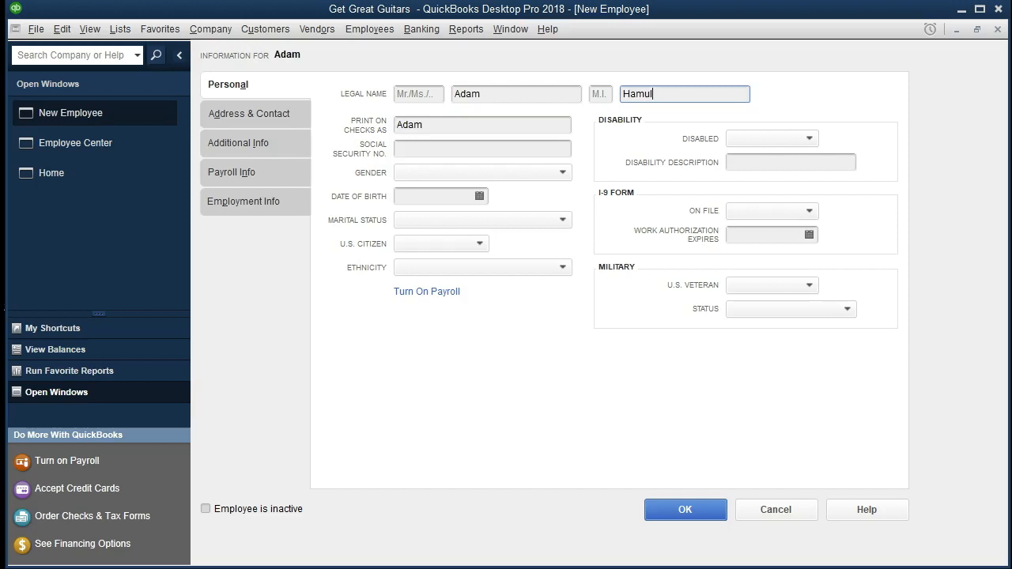
type("ton")
key("Tab")
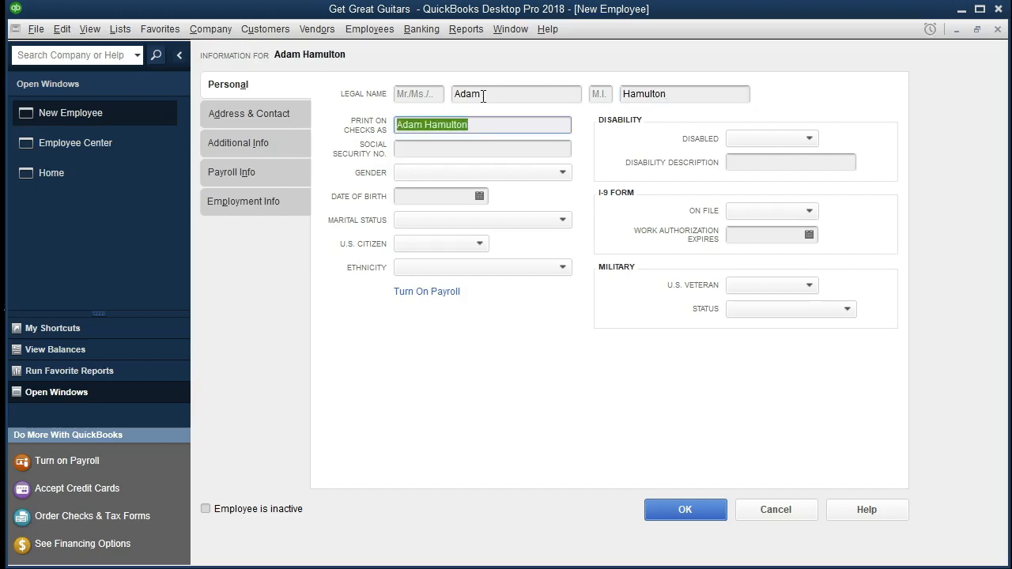
key("Tab")
type("565")
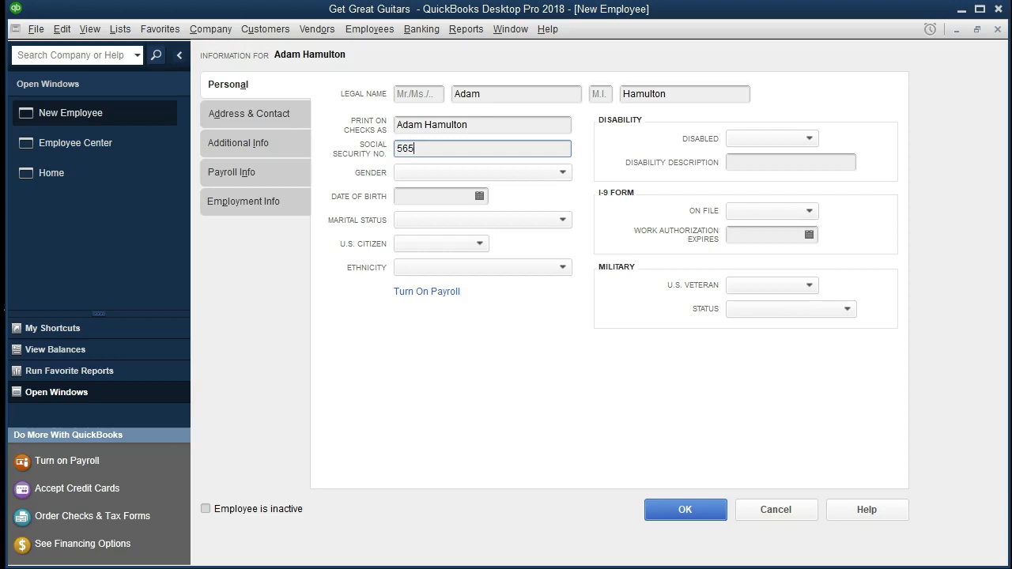
type("-65-5665")
key("Tab")
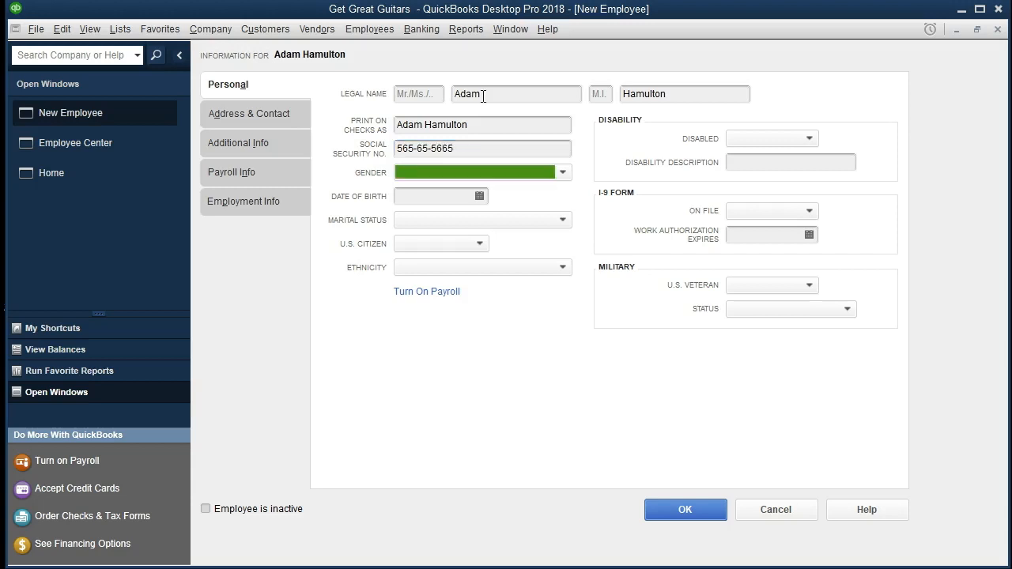
key("m")
key("Tab")
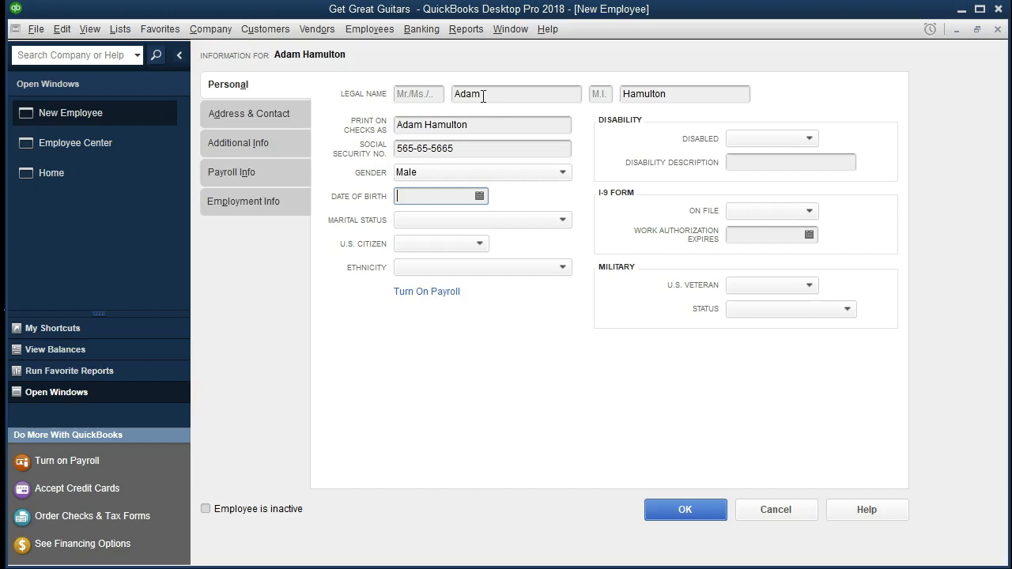
type("09/05/1979")
key("Tab")
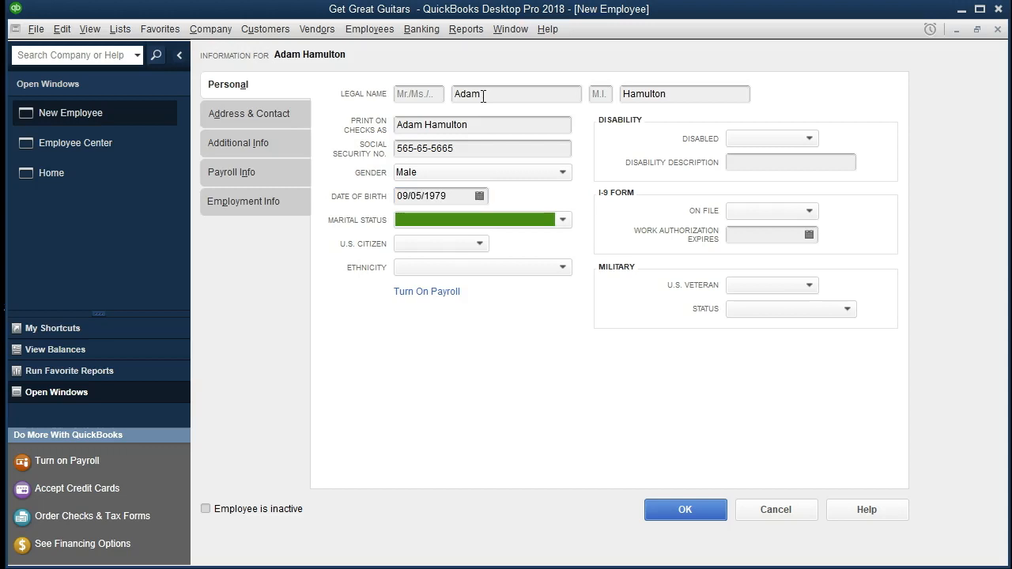
key("s")
Step: Step through the Personal fields to U.S. Citizen and set it to Yes
left_click(485, 125)
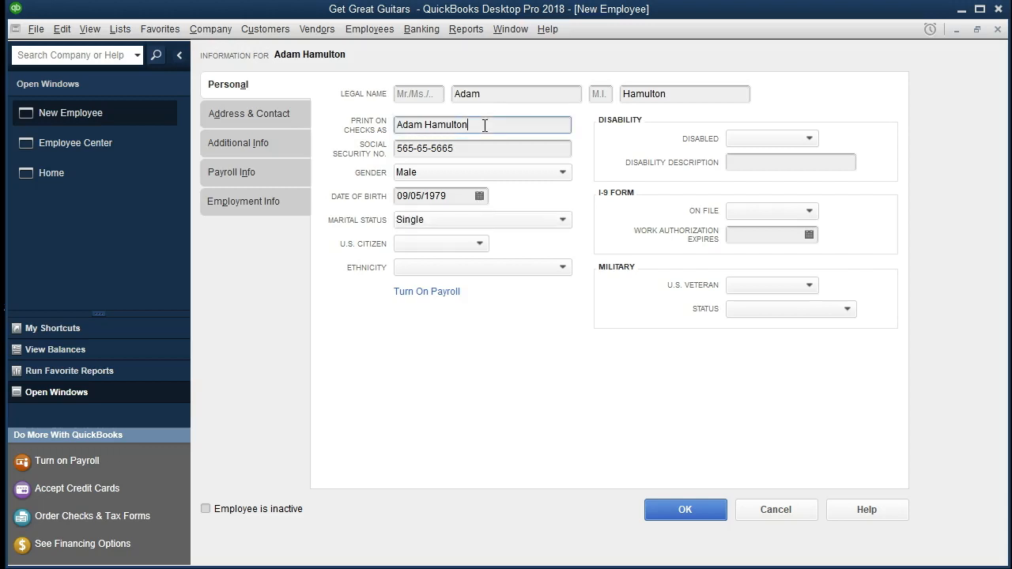
key("Tab")
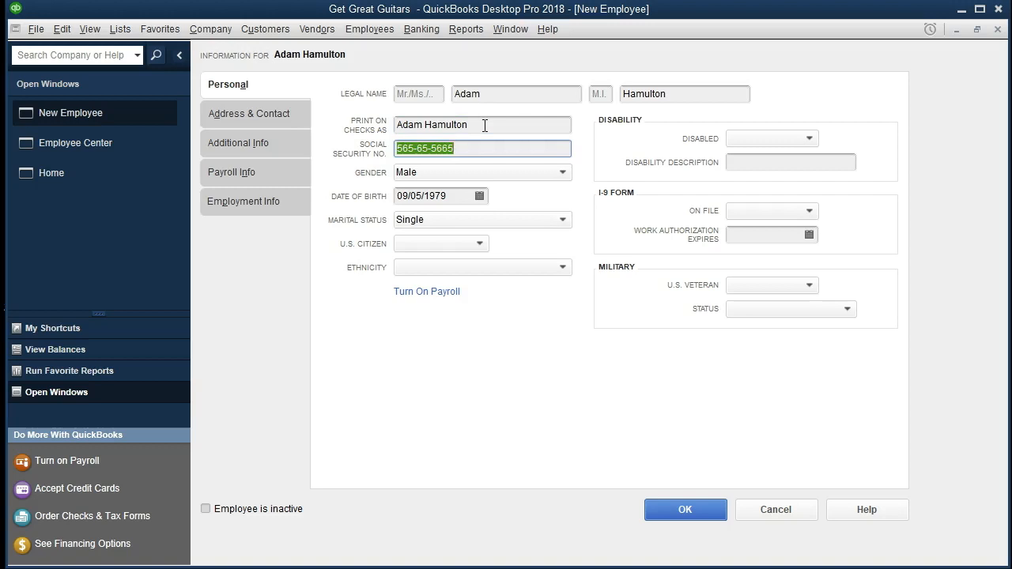
key("Tab")
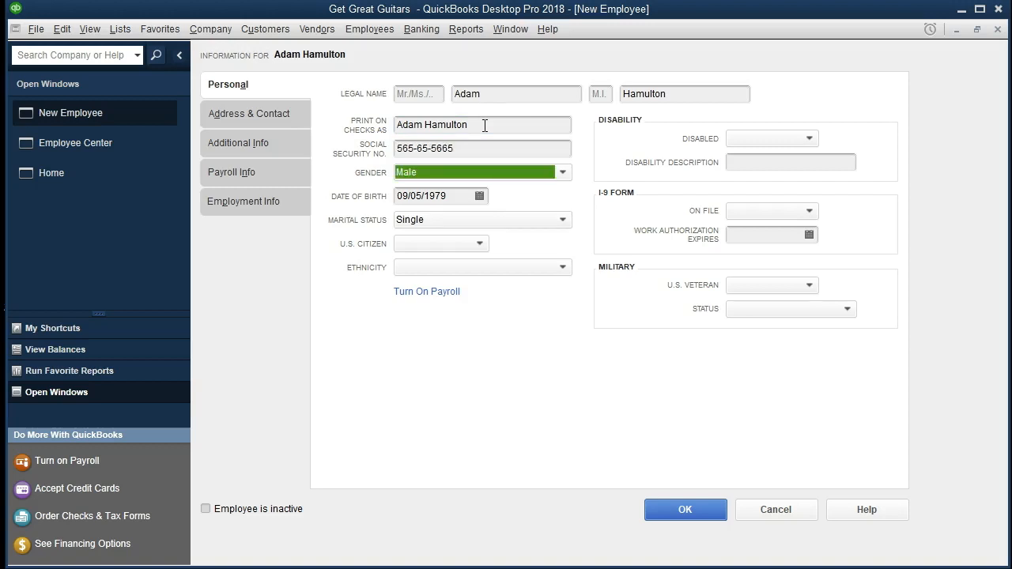
key("Tab")
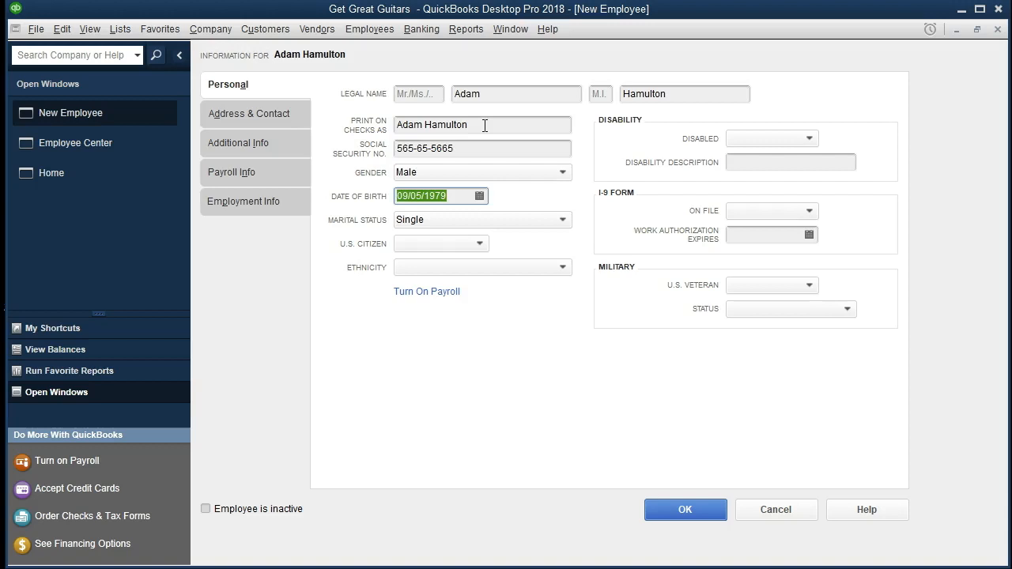
key("Tab")
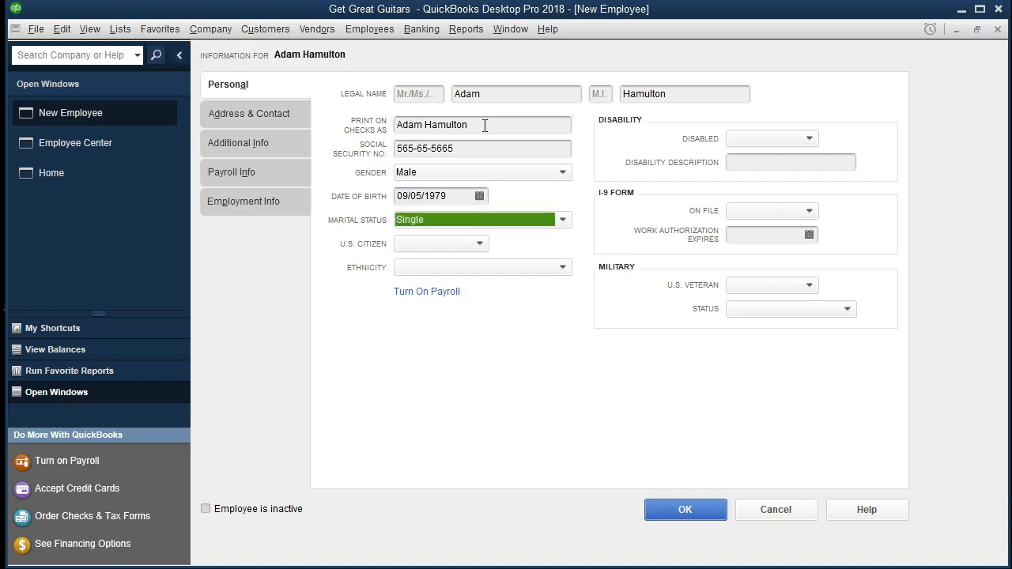
key("Tab")
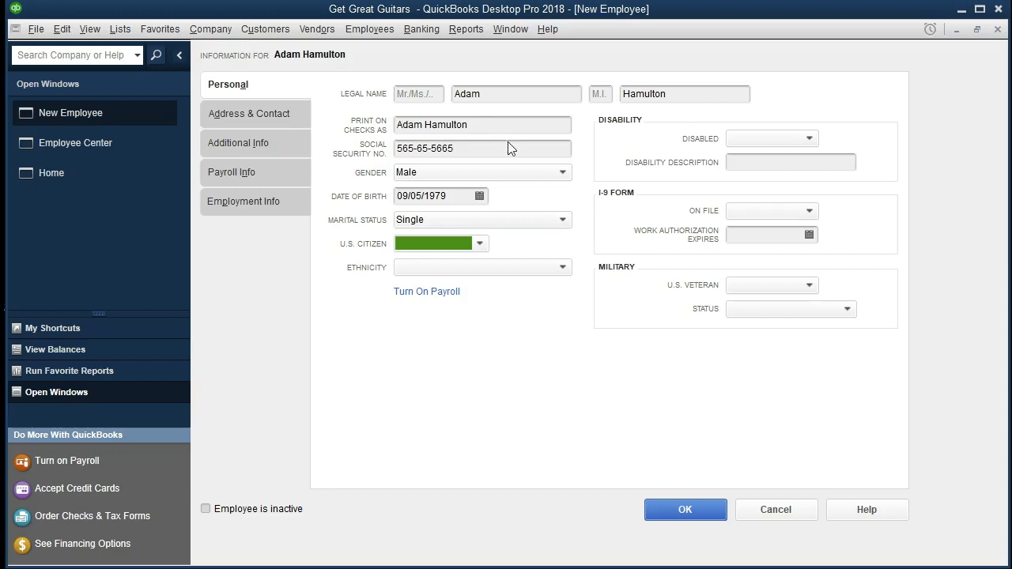
left_click(481, 244)
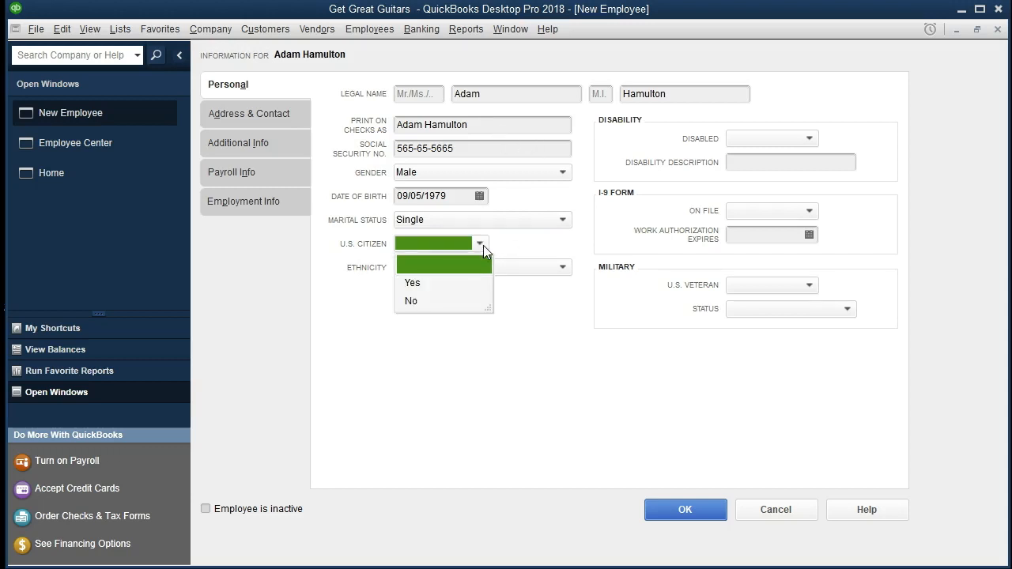
left_click(435, 285)
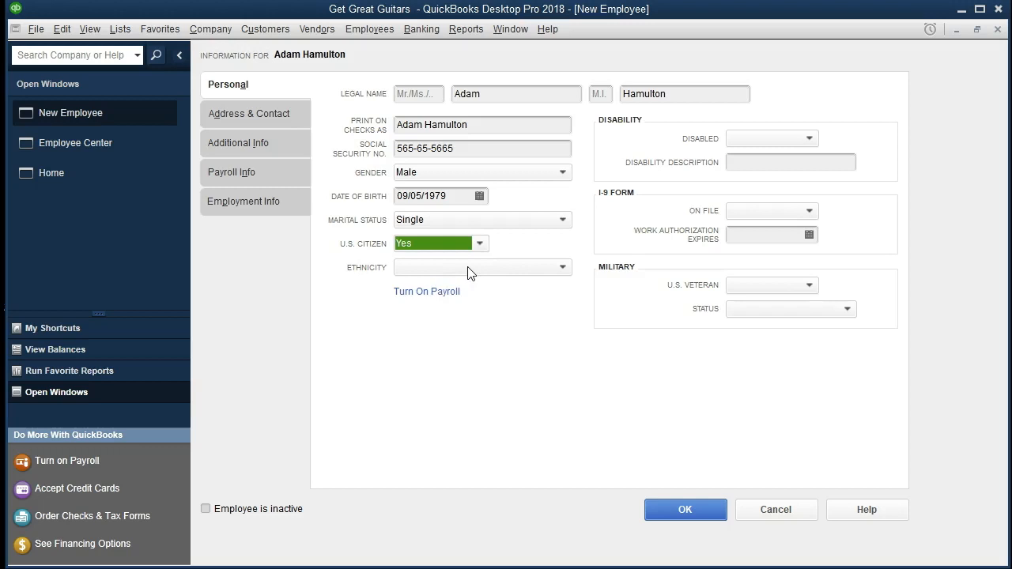
left_click(469, 272)
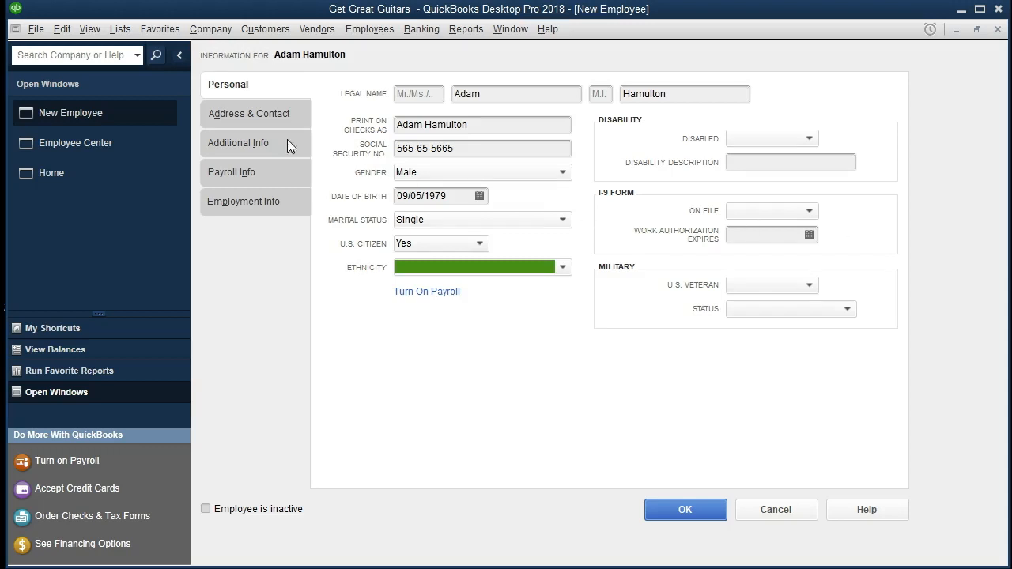
Step: Enter the employee's home street, city, state and ZIP code, then switch to Additional Info
left_click(224, 117)
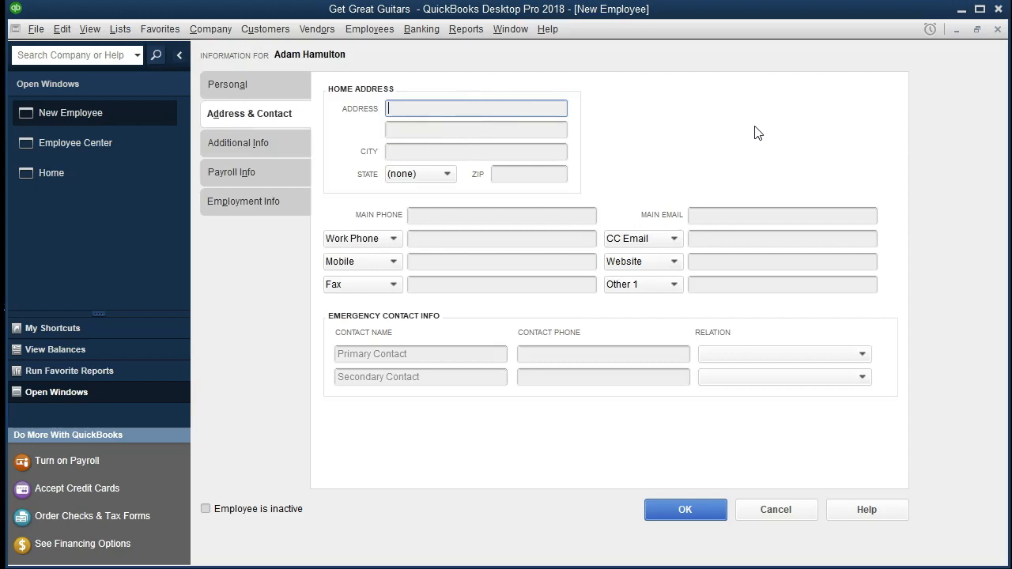
type("1423")
type(" 2nd s")
type("tree")
type("et")
key("BackSpace")
key("BackSpace")
type("t")
key("Tab")
key("Tab")
type("New Yor")
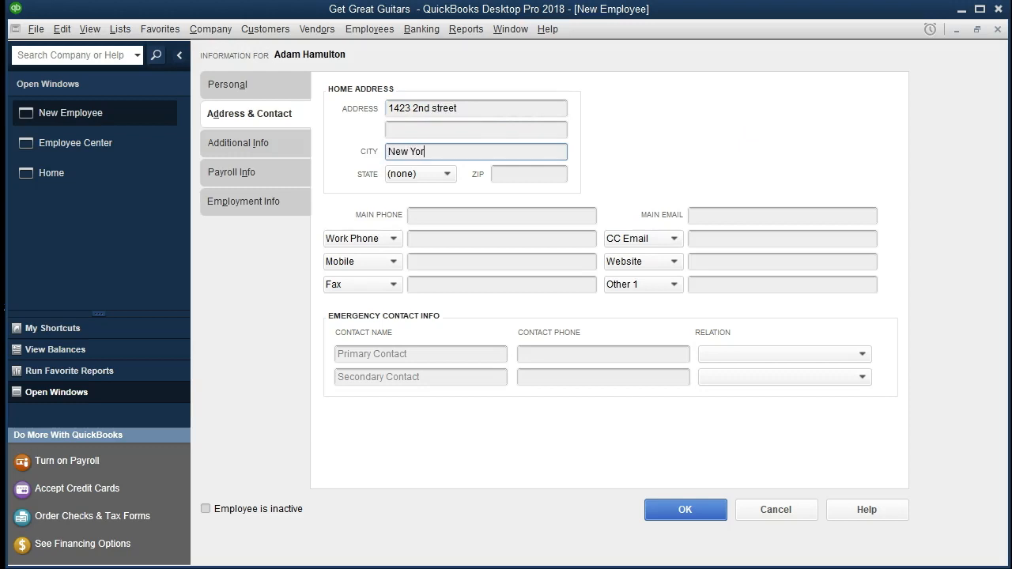
type("k")
key("Tab")
type("NY")
left_click(517, 173)
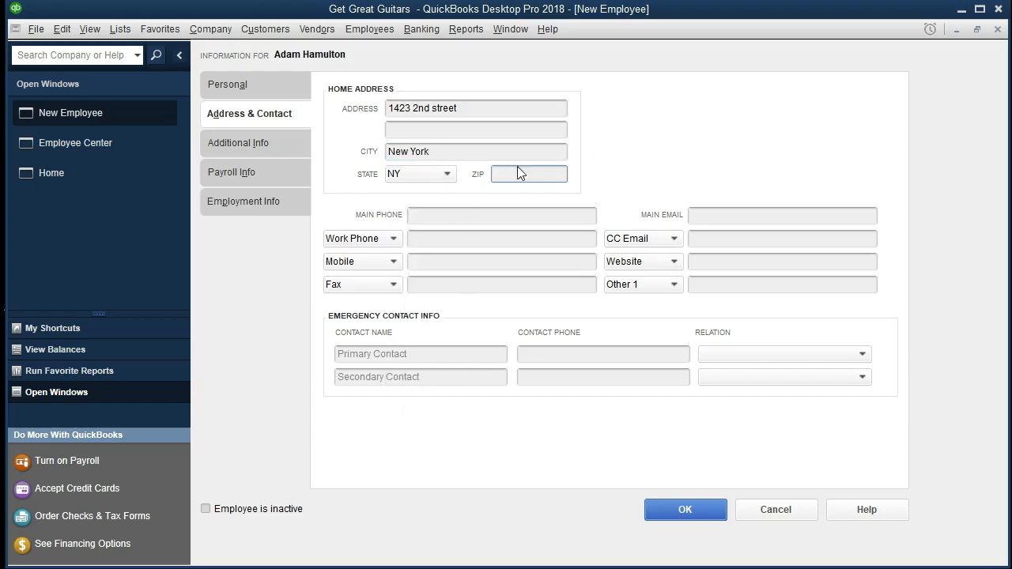
type("10001")
key("Tab")
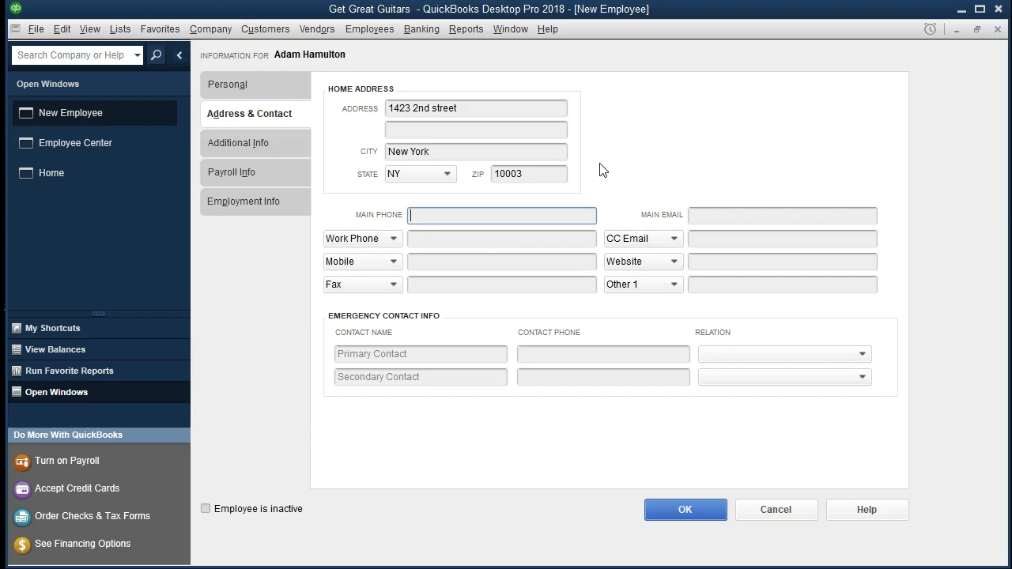
left_click(269, 146)
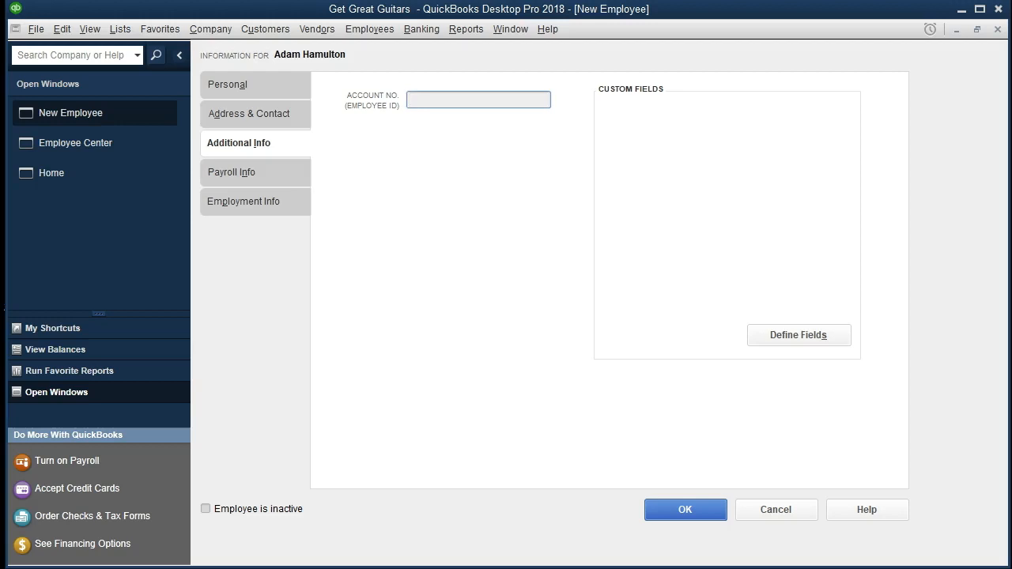
Step: On Payroll Info, leave the payroll schedule blank and set Pay Frequency to Monthly
left_click(264, 181)
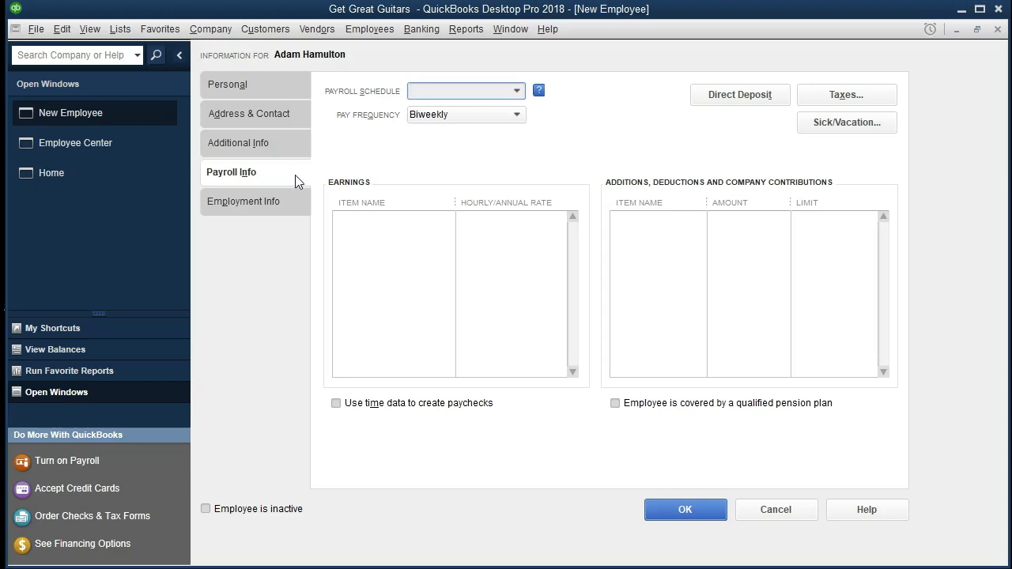
left_click(518, 91)
left_click(518, 92)
left_click(518, 117)
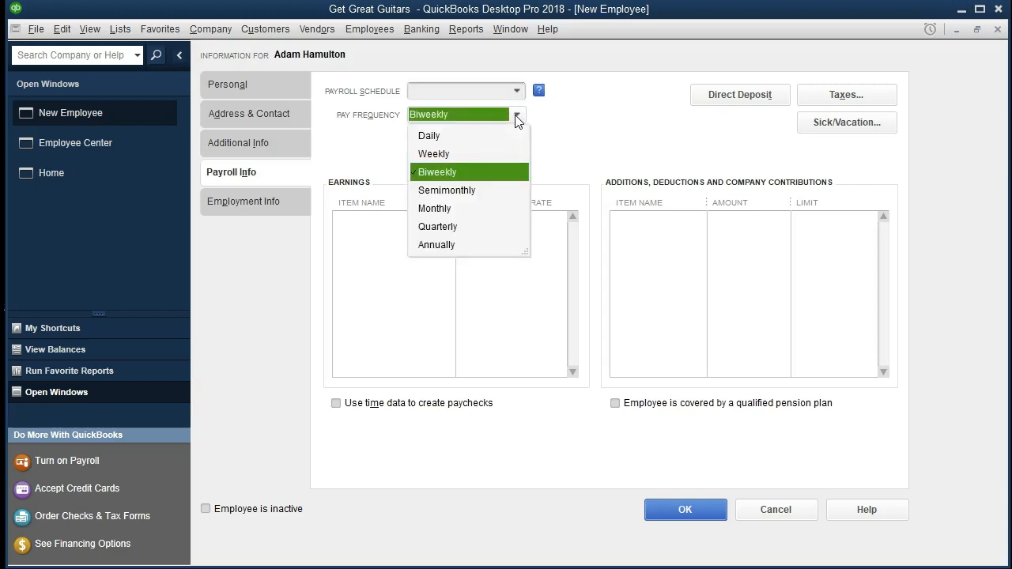
left_click(435, 209)
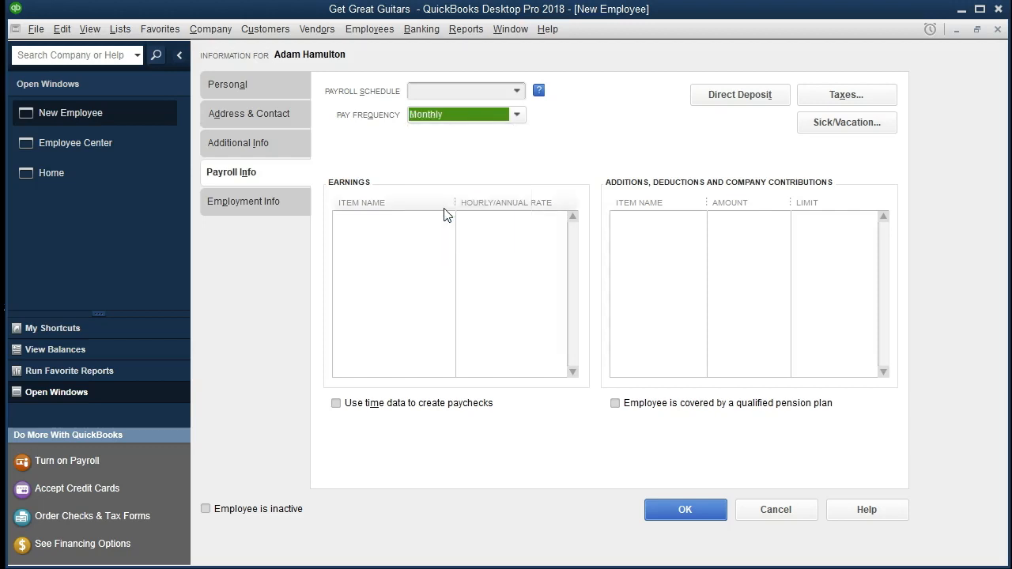
left_click(413, 220)
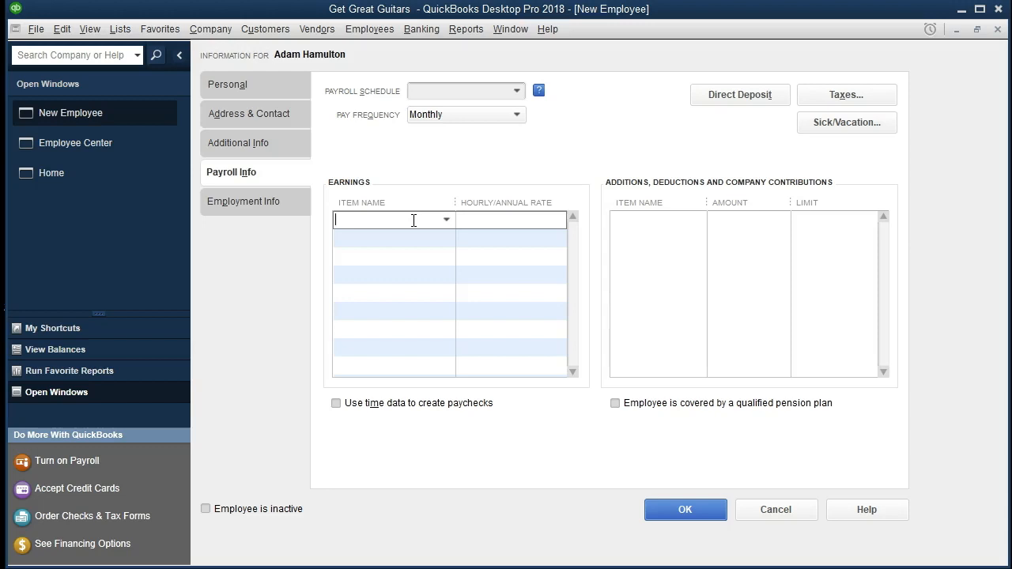
left_click(121, 28)
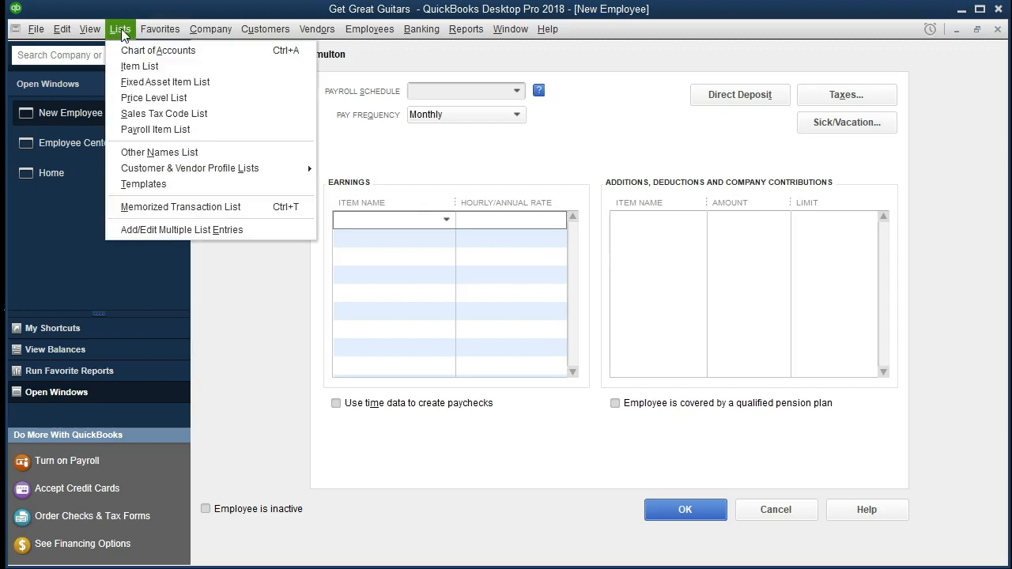
left_click(177, 70)
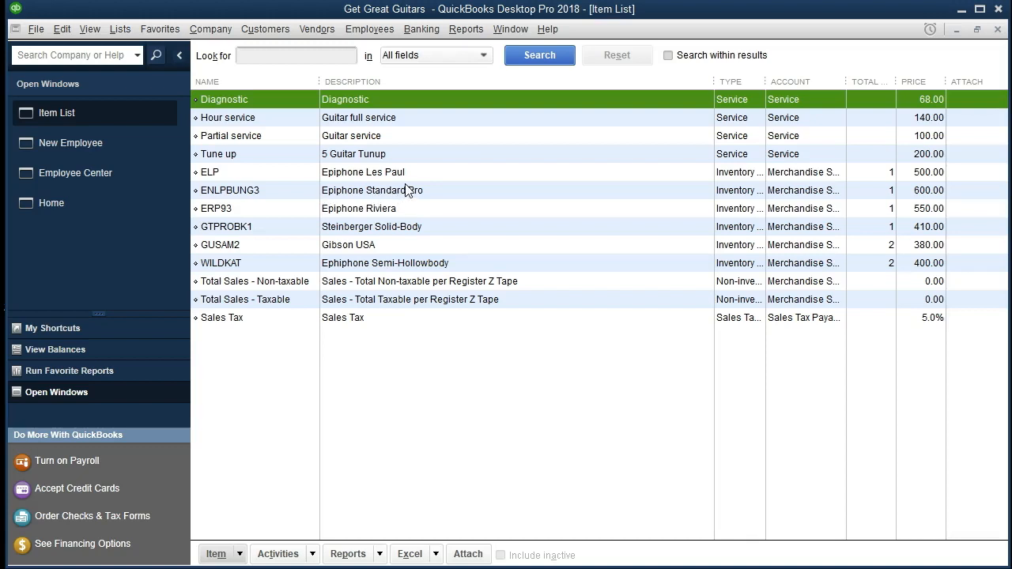
left_click(999, 33)
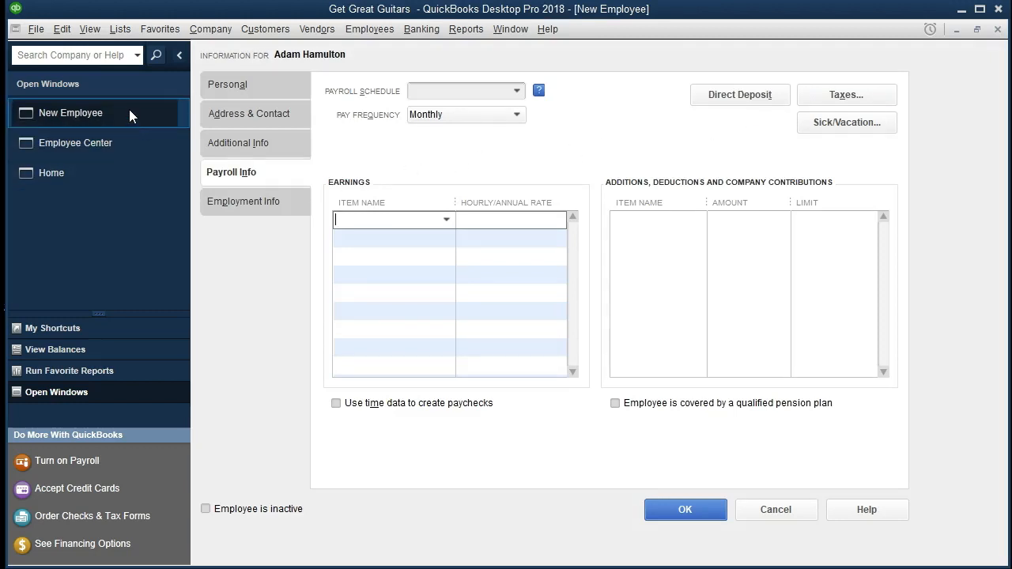
Step: Enter Salary as the new employee's first earnings item name
left_click(98, 28)
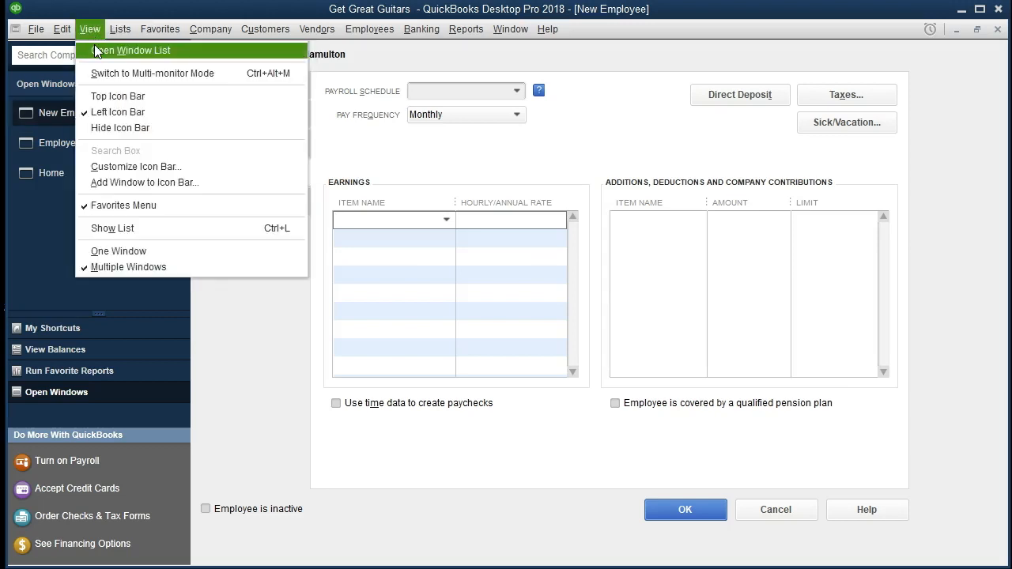
left_click(28, 207)
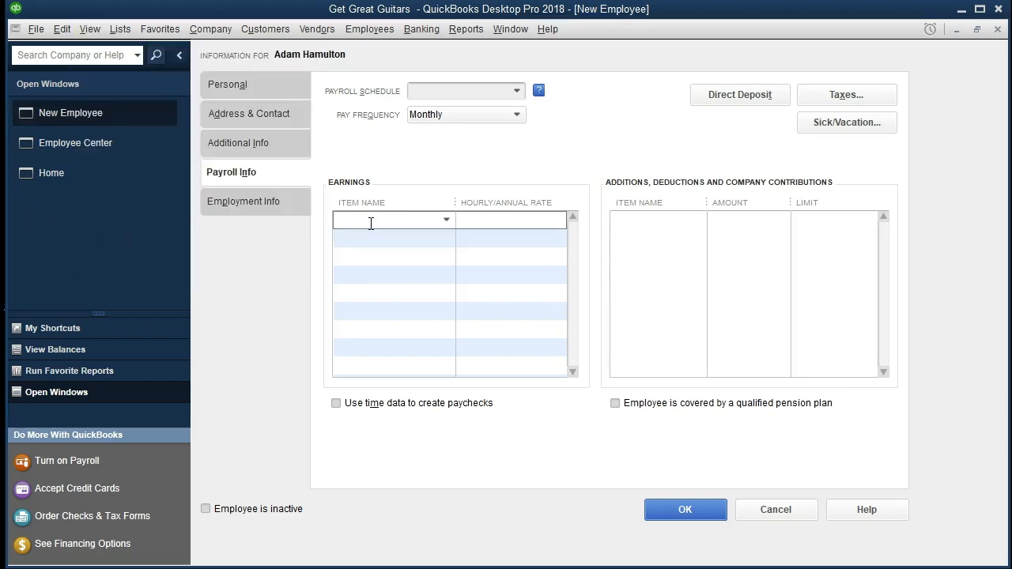
type("Salary")
key("Tab")
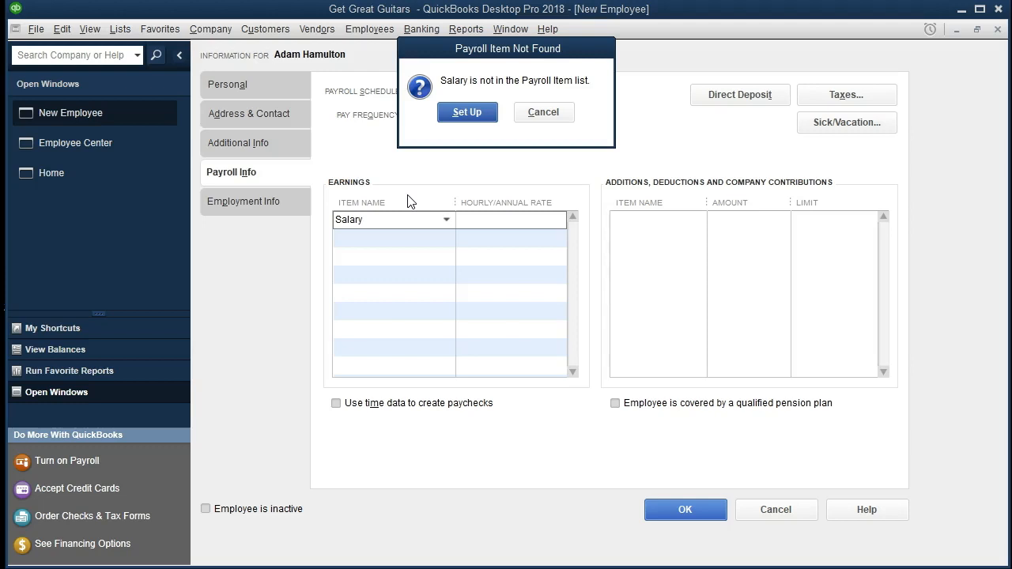
Step: Create the Salary payroll item as annual salary, regular pay, charged to Payroll Expenses
left_click(463, 114)
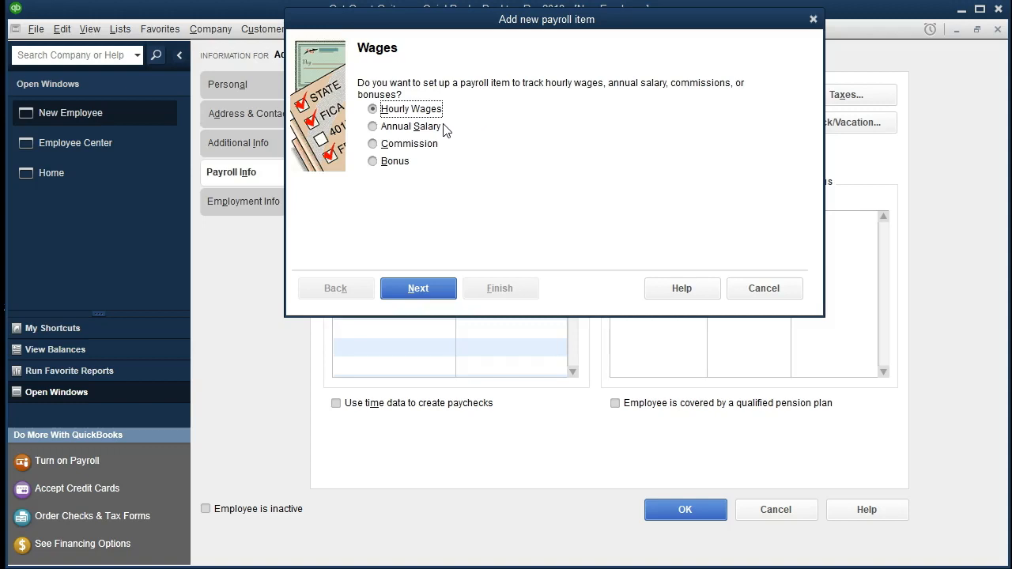
left_click(372, 127)
left_click(439, 288)
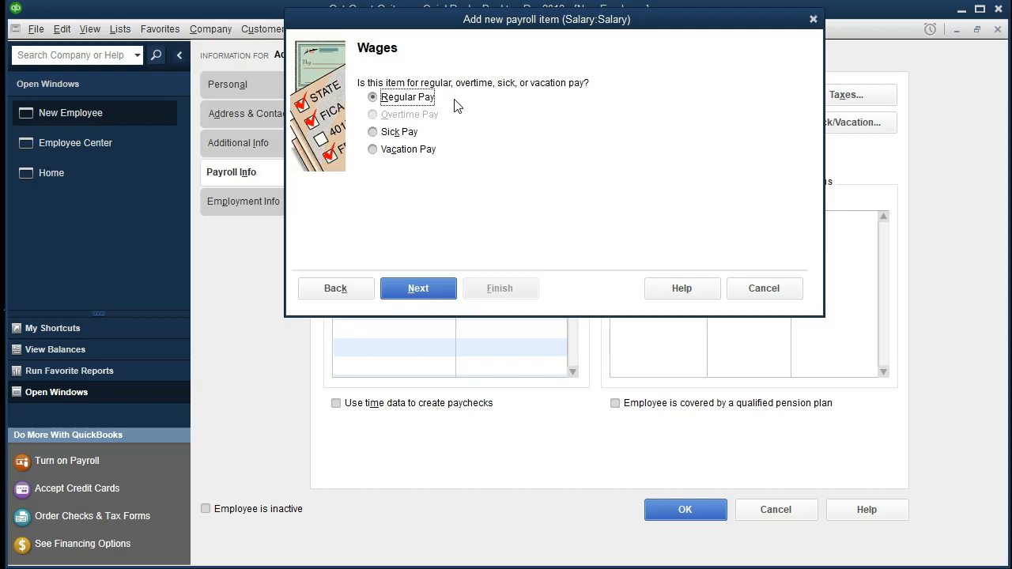
left_click(416, 290)
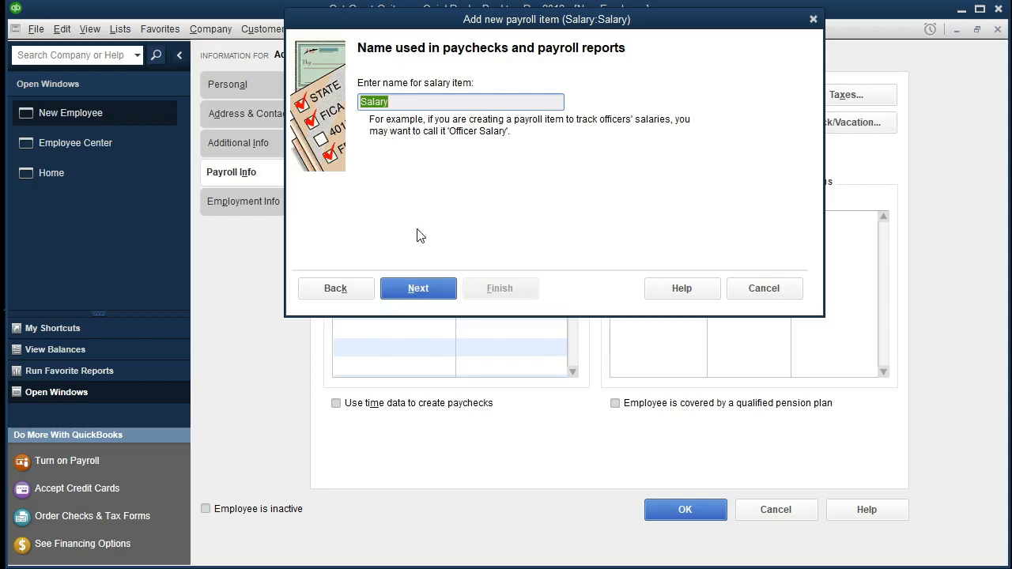
left_click(417, 289)
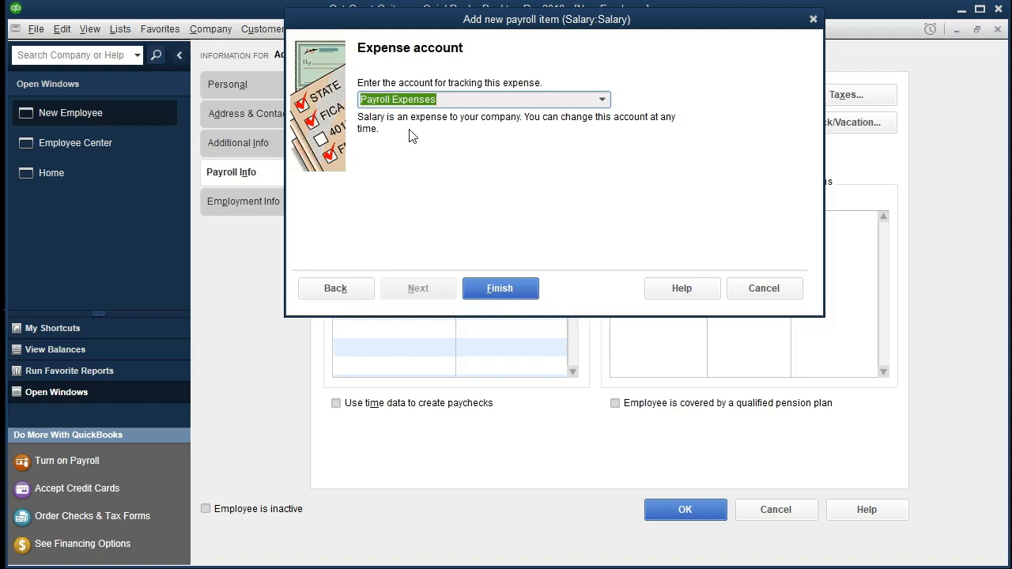
left_click(492, 288)
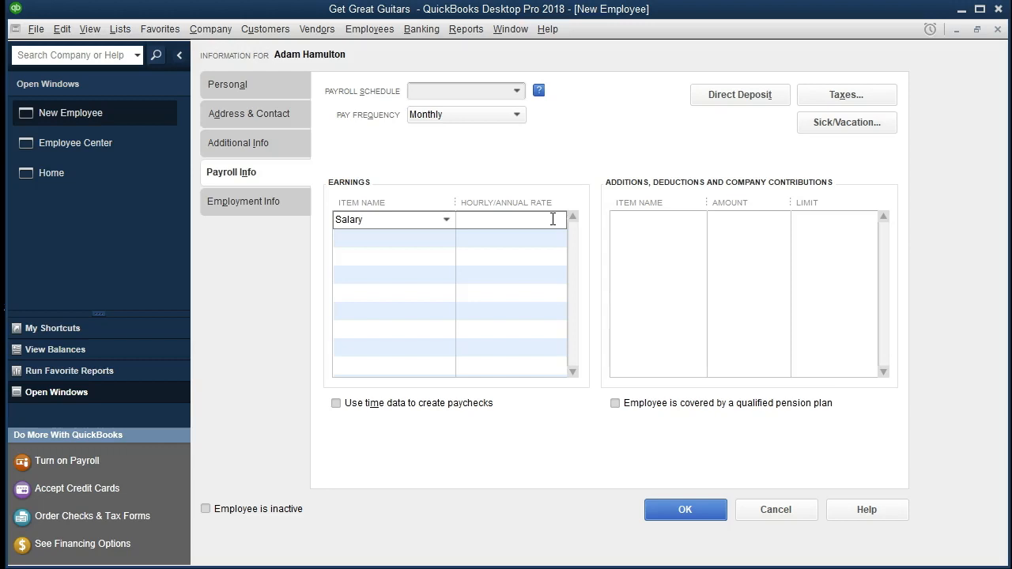
Step: Give Salary an annual rate of 55,000.00 and bring the Calculator onscreen
type("55000")
key("Tab")
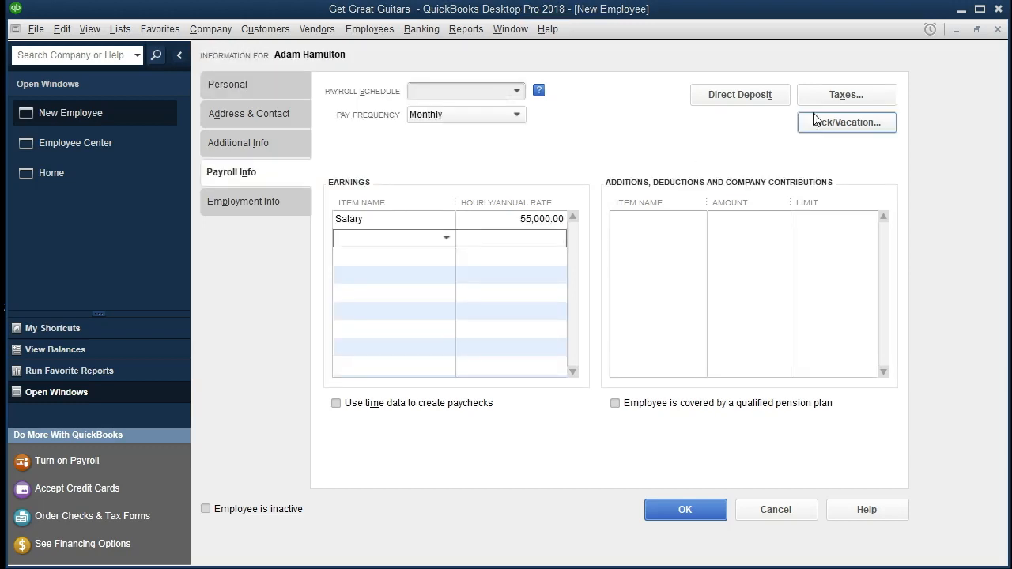
left_click_drag(1011, 1, 723, 2)
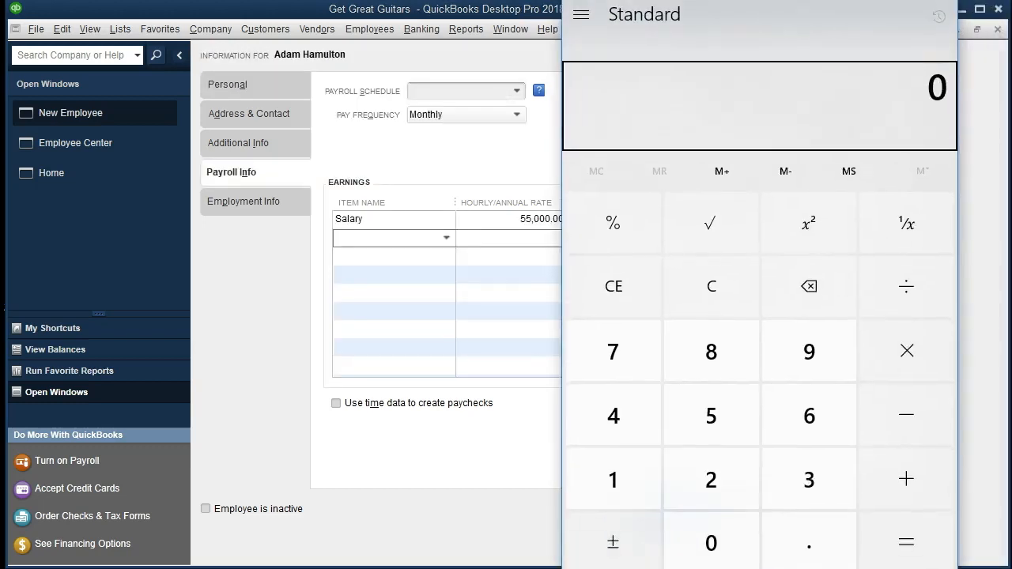
Step: Compute 55000/12 (about 4,583.33 per month) in Calculator, then move it off screen
type("55")
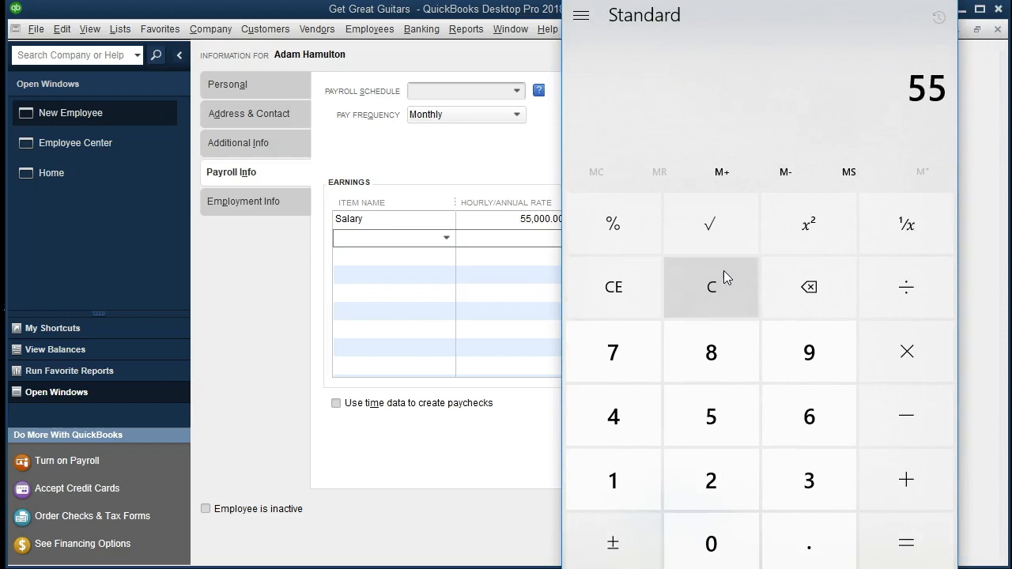
type("000/12")
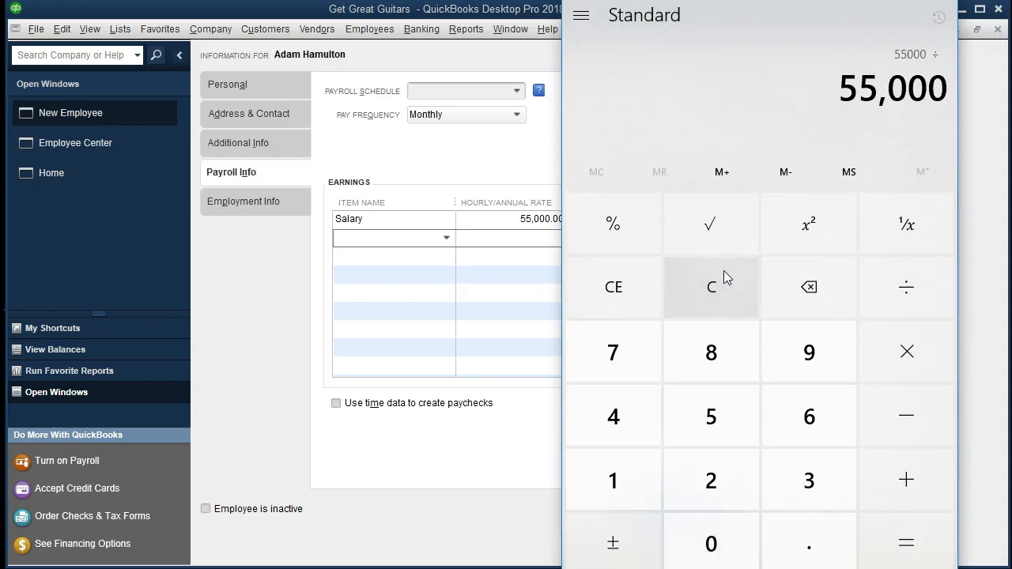
key("Return")
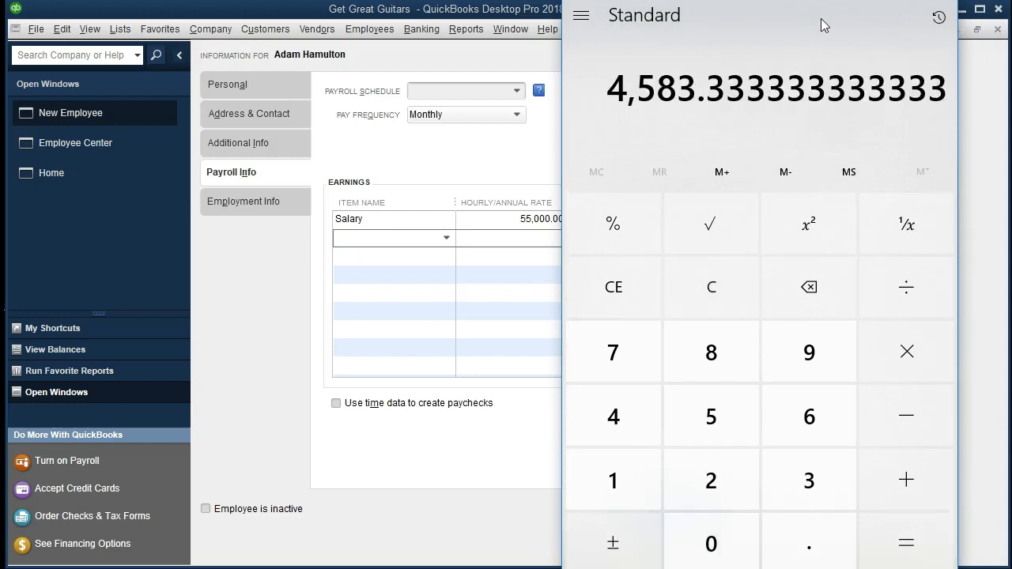
left_click_drag(711, 2, 1011, 7)
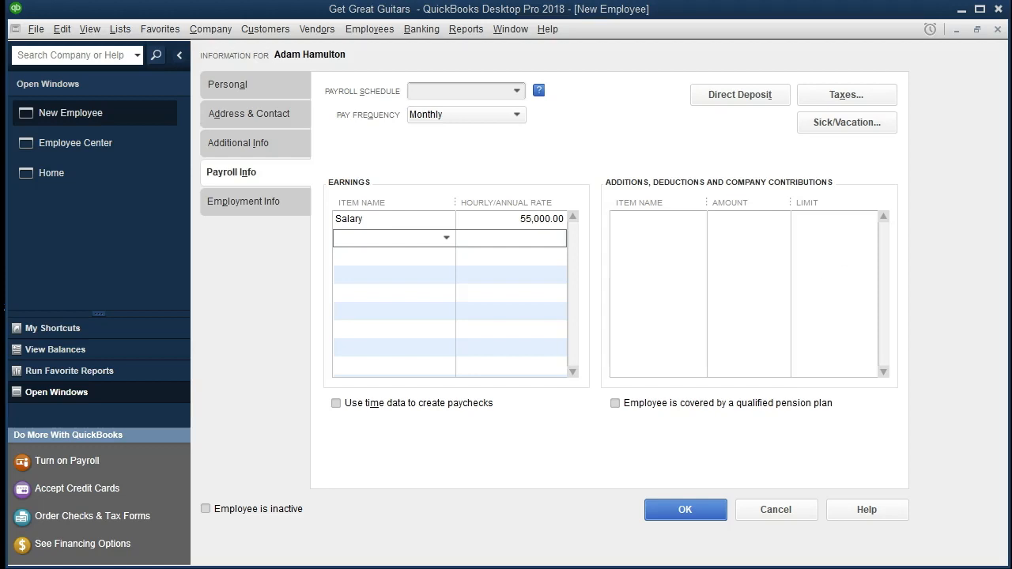
Step: In the employee's Taxes settings, set federal allowances to 1 and review the State tab
left_click(846, 95)
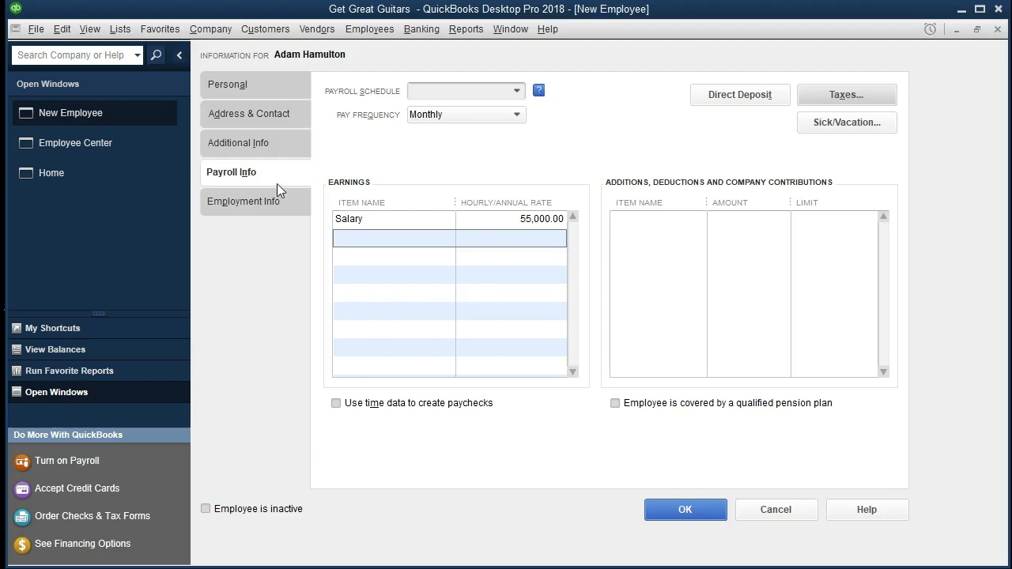
left_click(823, 107)
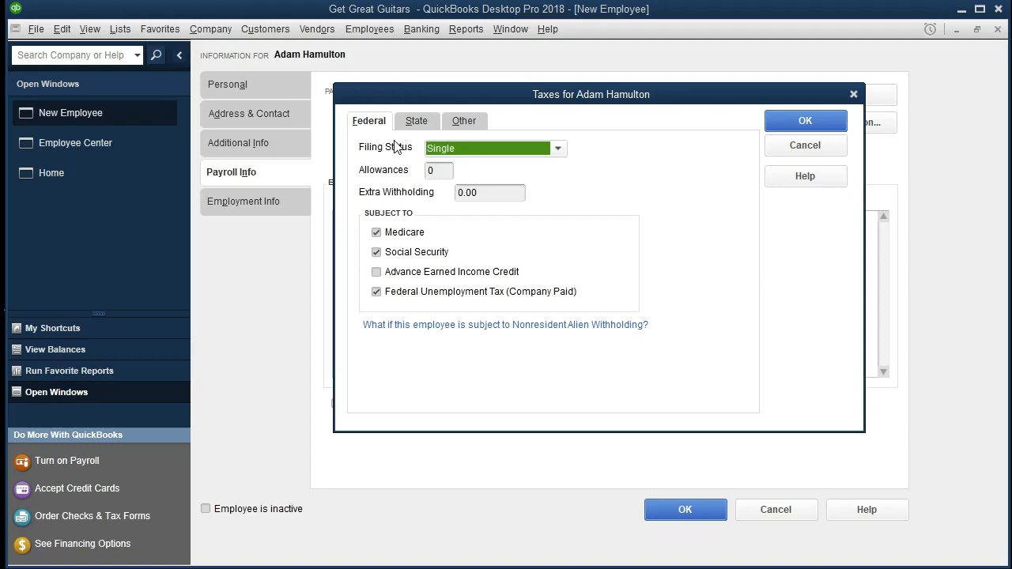
left_click(443, 166)
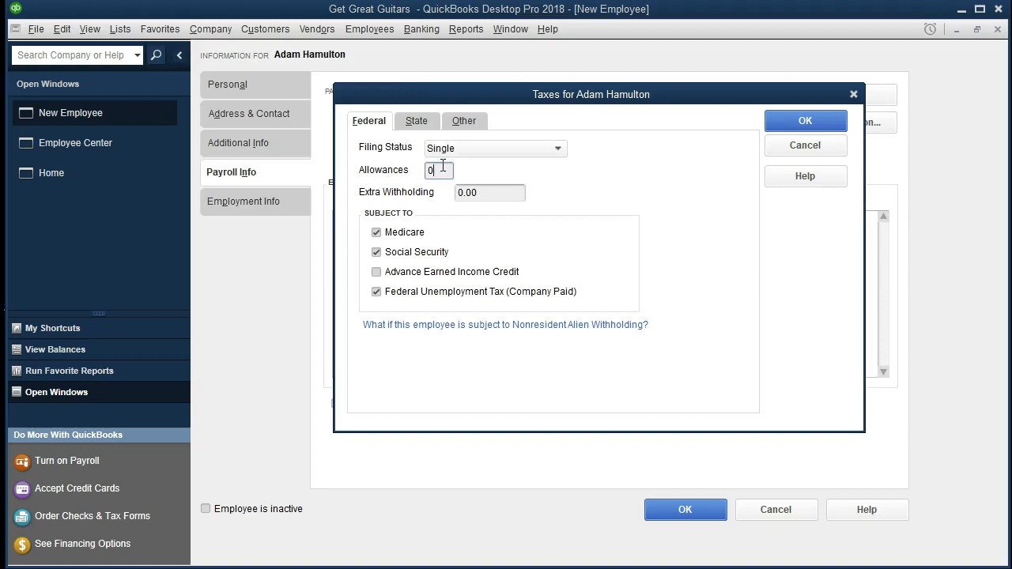
key("BackSpace")
type("1")
key("Tab")
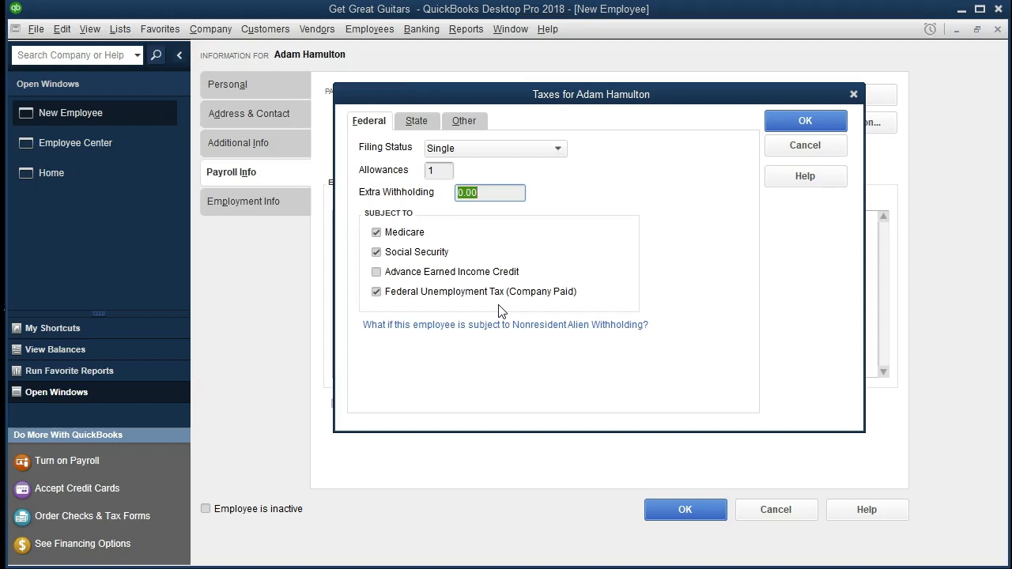
left_click(417, 123)
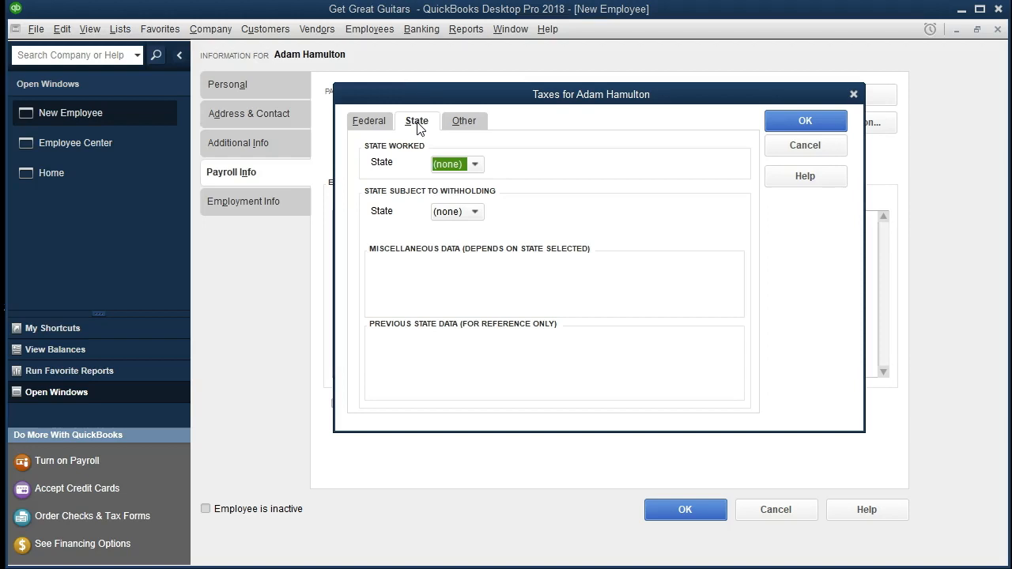
Step: Dismiss the missing-state warning and accept the tax settings with no state worked
left_click(369, 125)
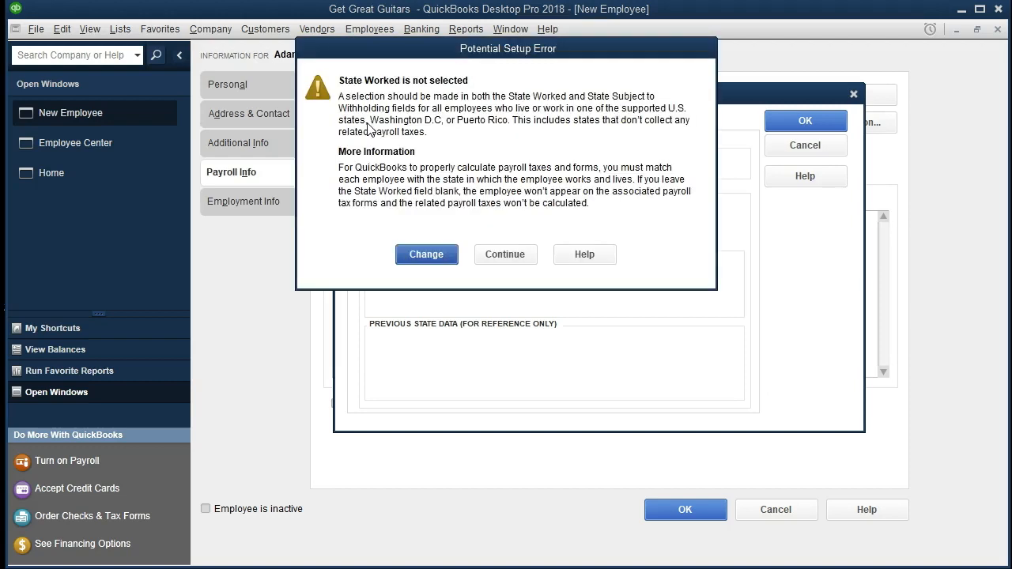
left_click(402, 252)
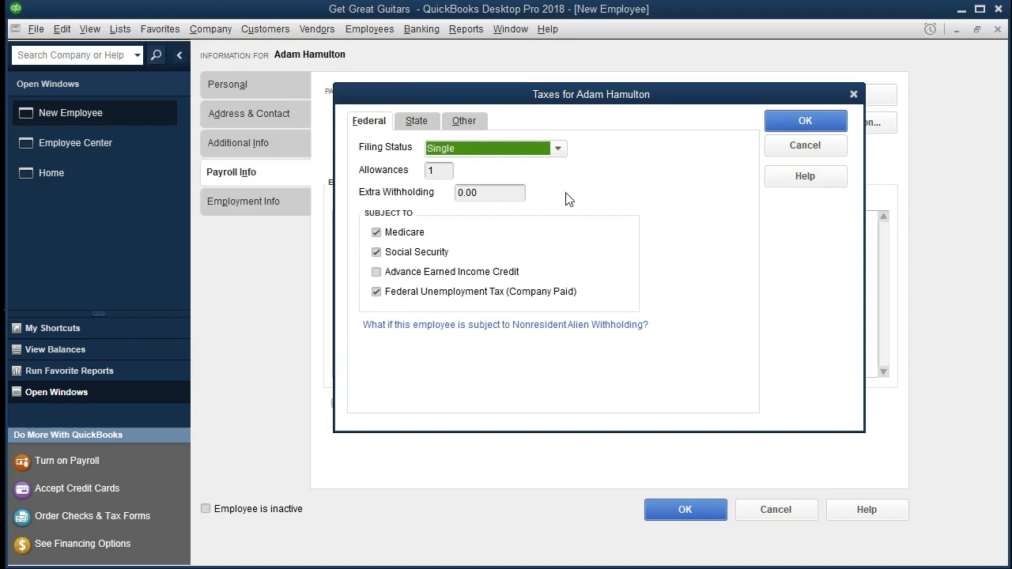
left_click(788, 126)
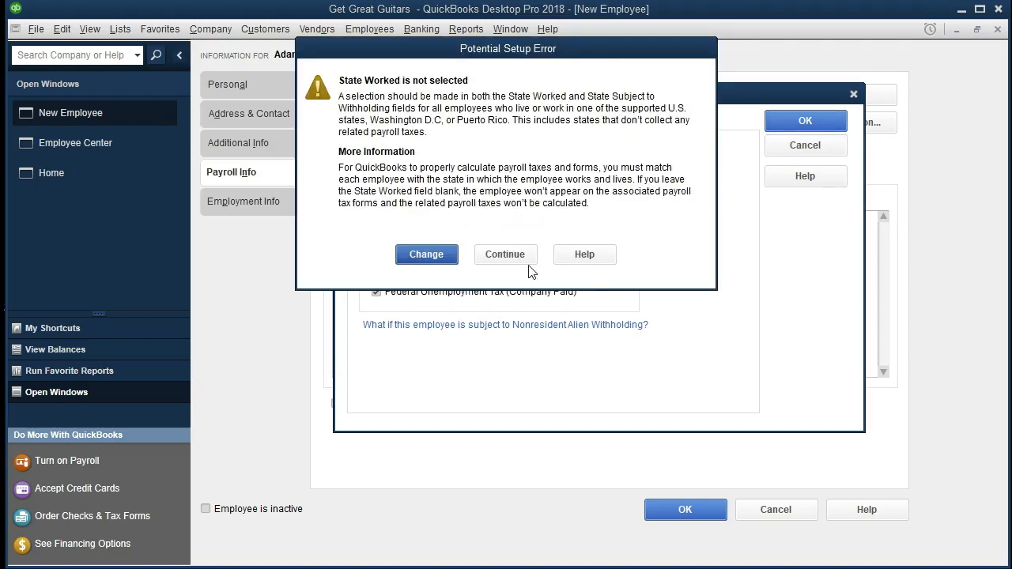
left_click(506, 255)
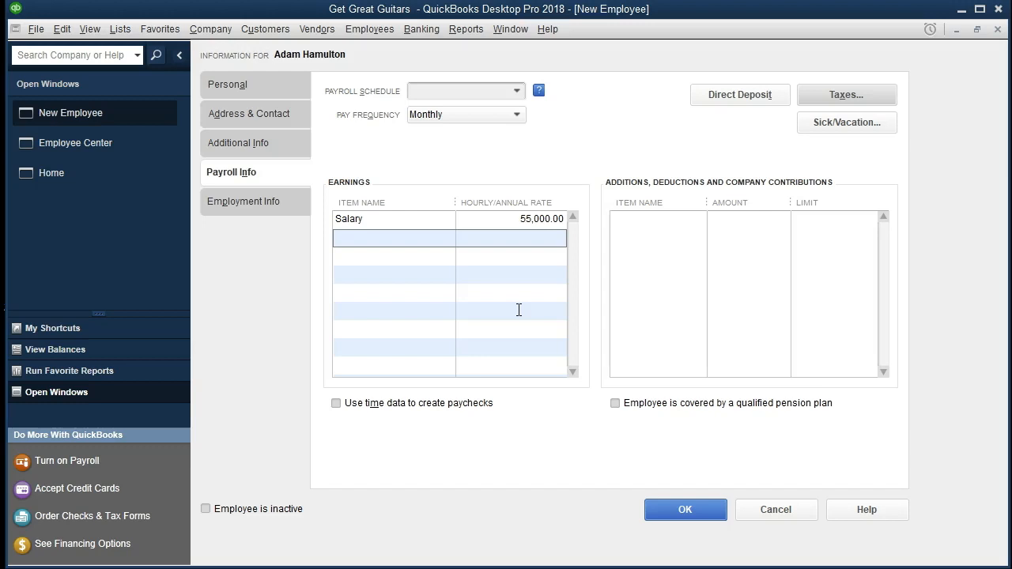
Step: Save the first employee, leaving the other payroll defaults as is
left_click(670, 507)
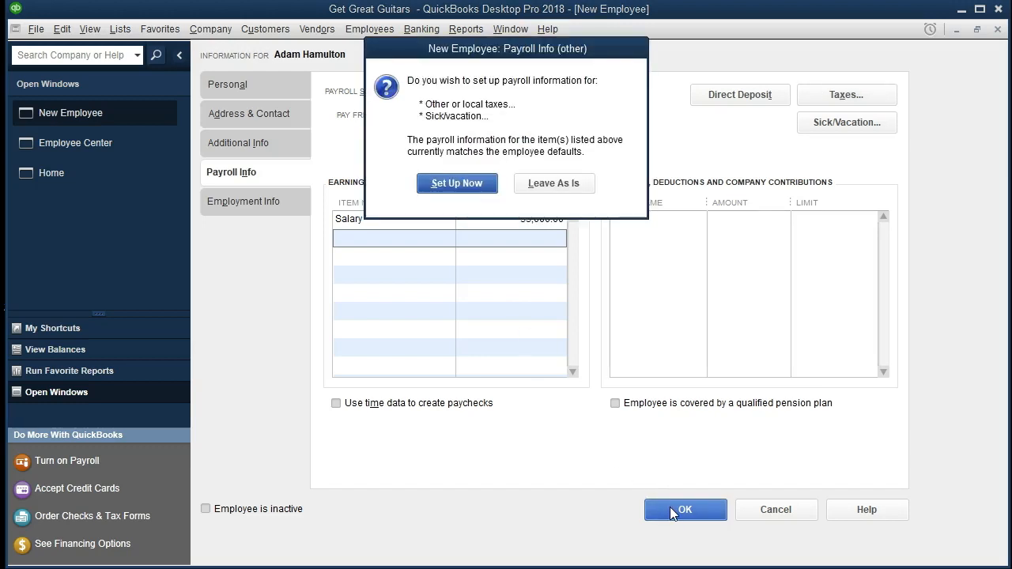
left_click(553, 184)
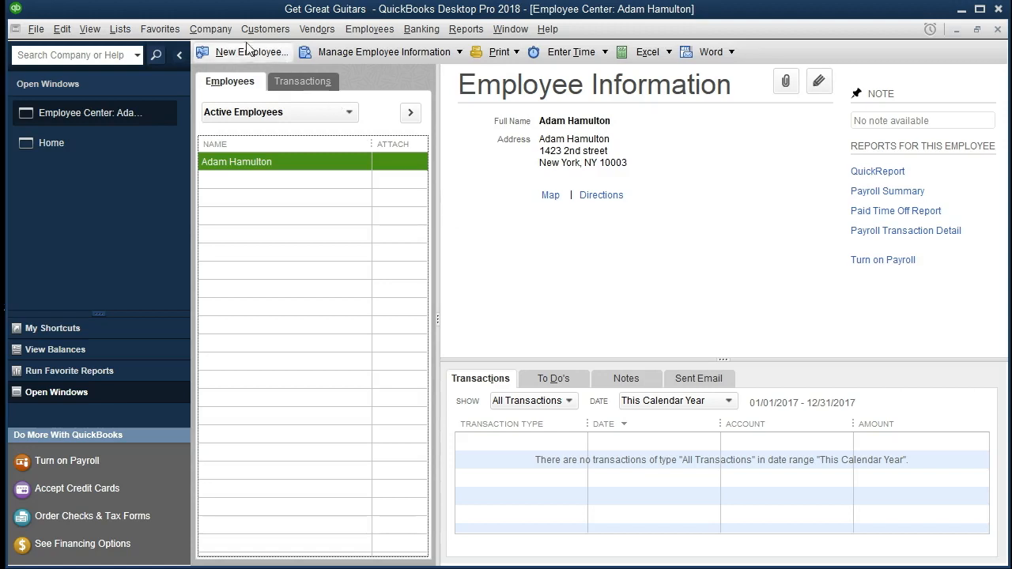
Step: Start a new employee record and enter her first and last legal name
left_click(267, 59)
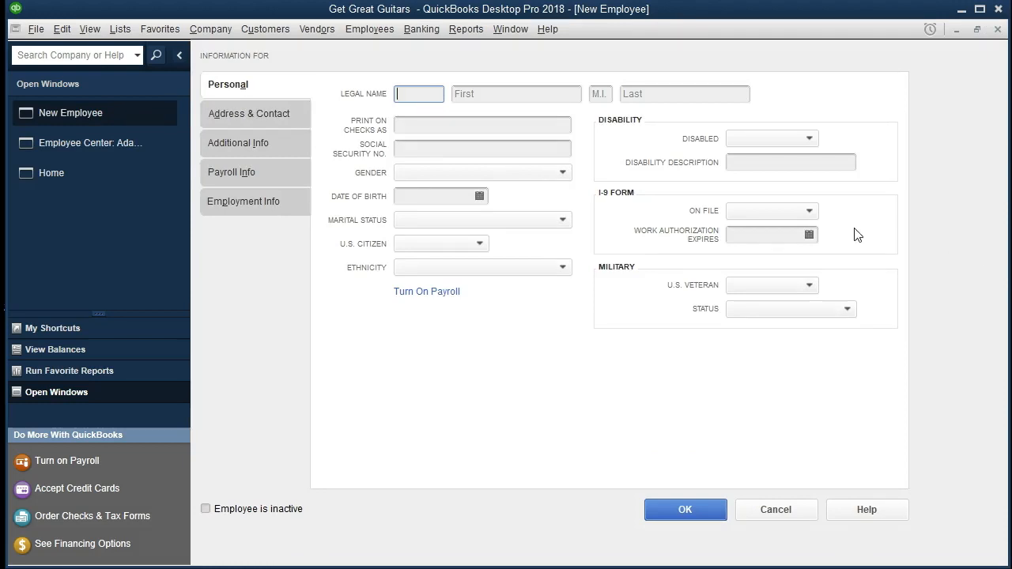
left_click(520, 95)
type("Erica")
key("Tab")
key("Tab")
type("R")
key("BackSpace")
type("RObertso")
key("BackSpace")
key("BackSpace")
key("BackSpace")
key("BackSpace")
key("BackSpace")
key("BackSpace")
key("BackSpace")
type("ober")
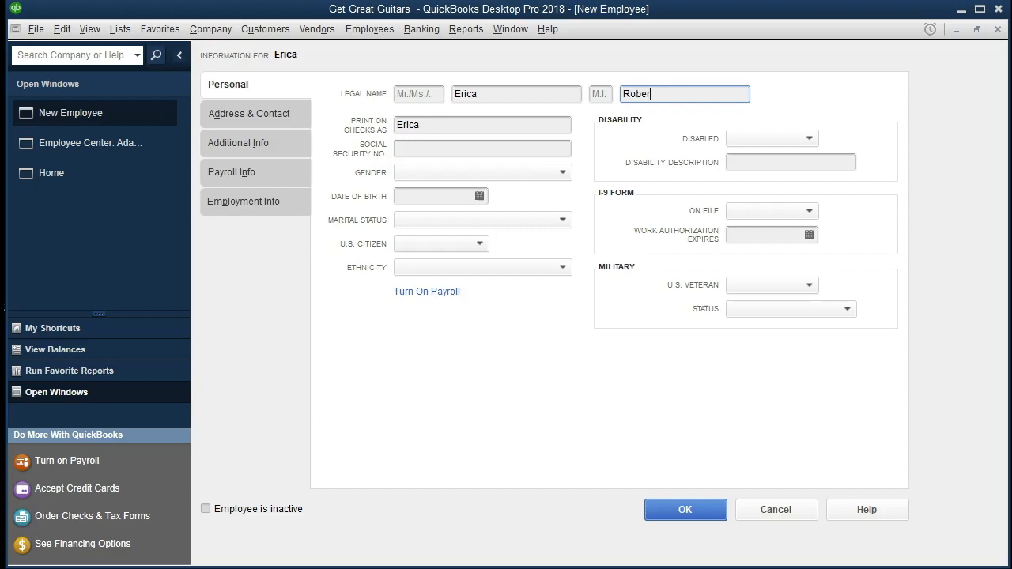
type("tson")
key("Tab")
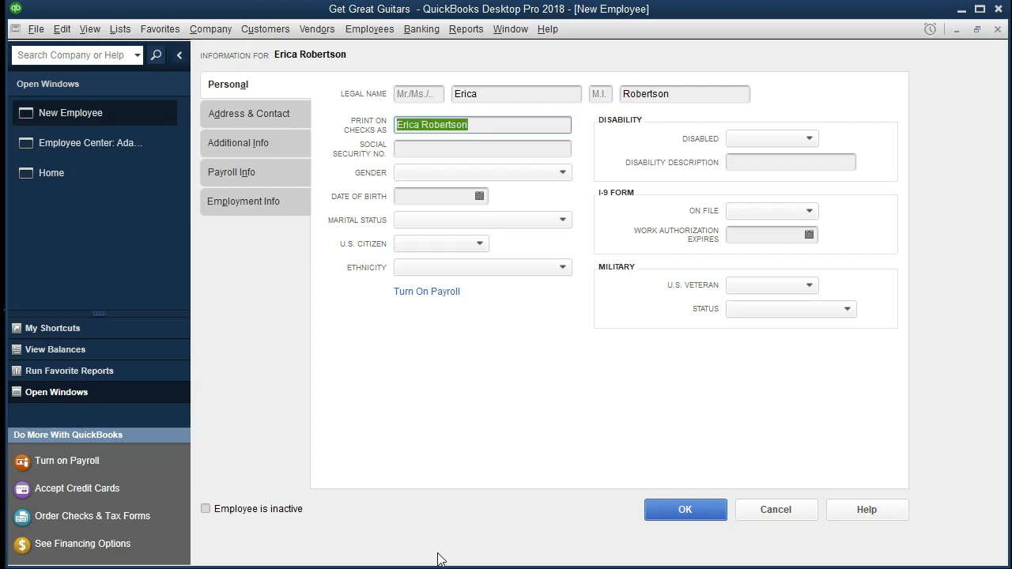
Step: Enter her Social Security number and birth date, with Female, Married and U.S. citizen Yes
key("Tab")
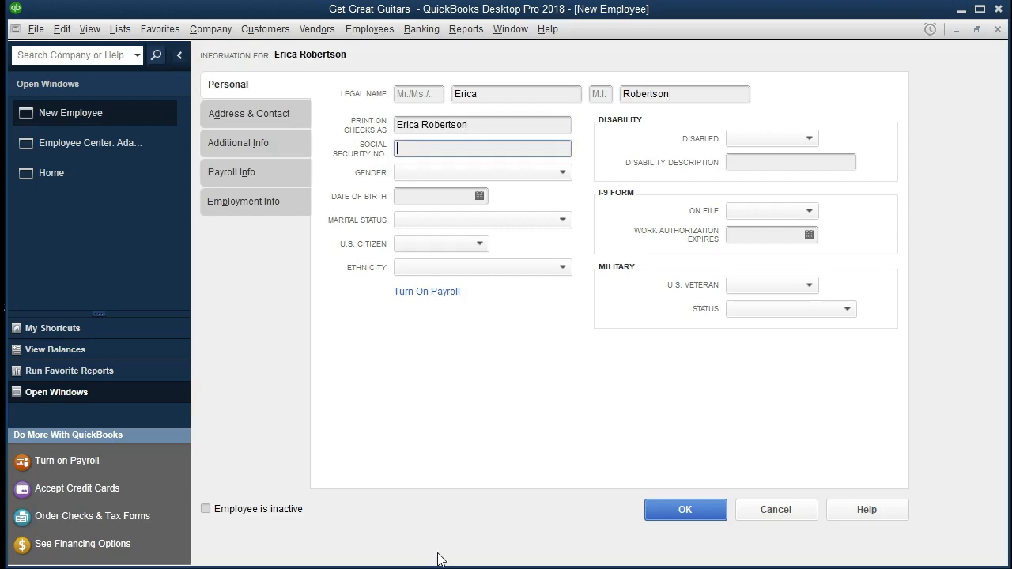
type("454-54-5544")
key("Tab")
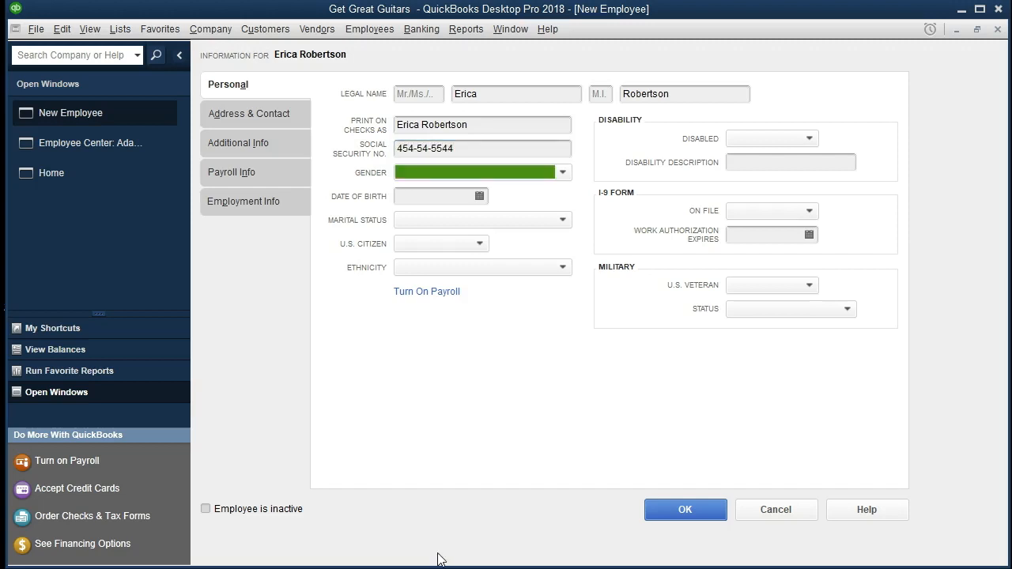
key("f")
key("Tab")
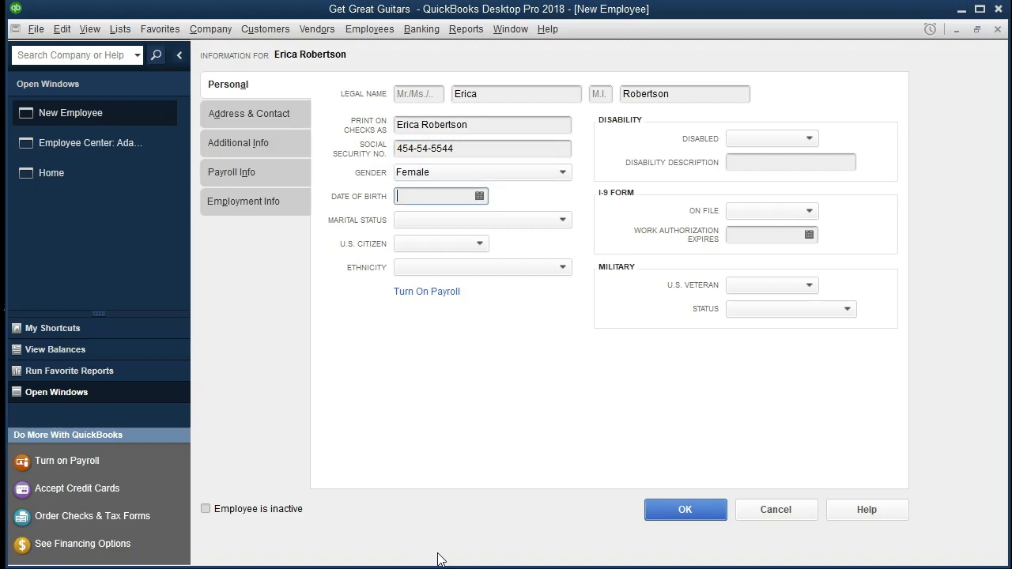
type("12/31/1979")
key("Tab")
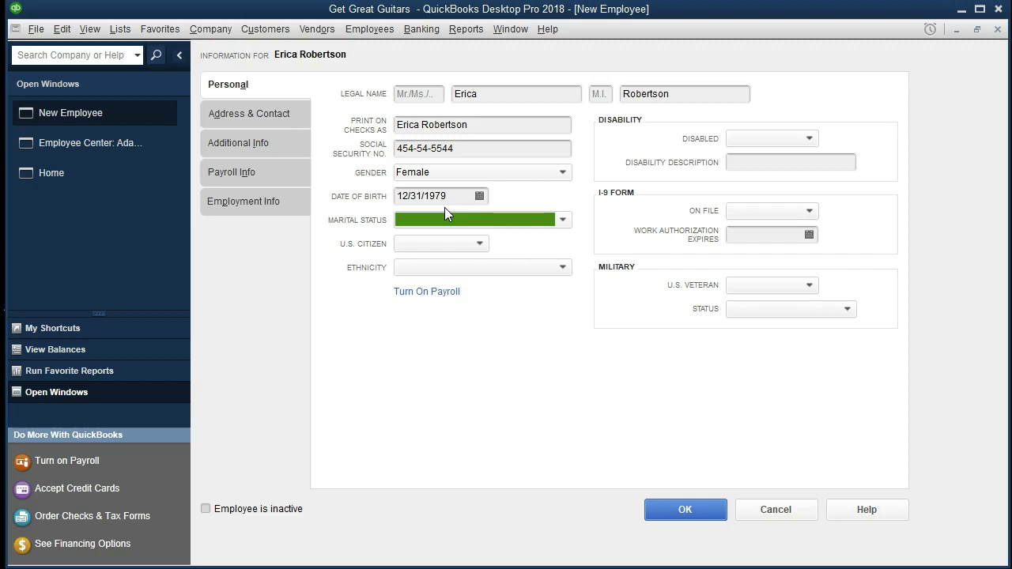
type("Married")
key("Tab")
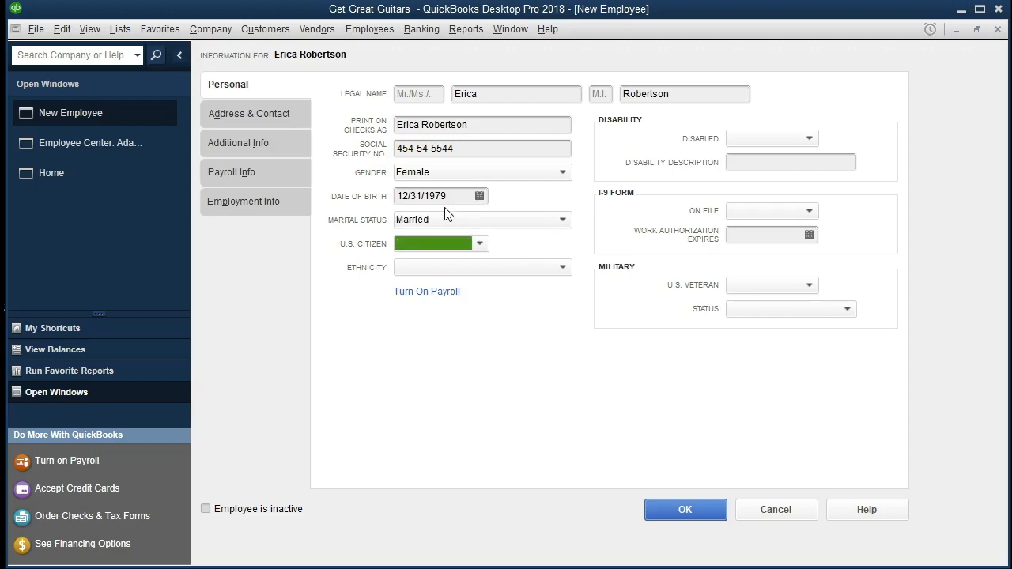
type("Y")
key("Tab")
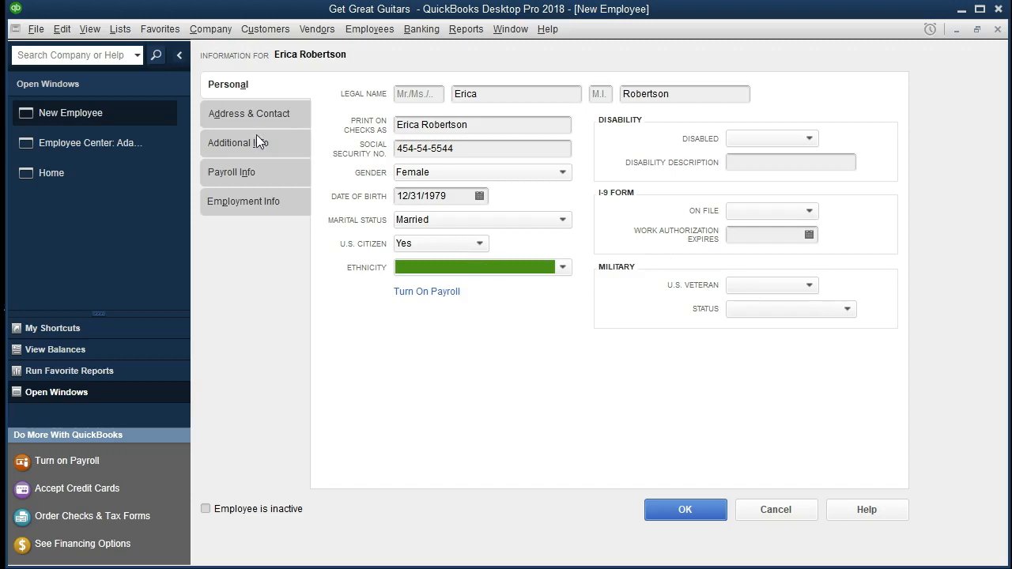
Step: Enter the second employee's street address and city on the Address & Contact tab
left_click(215, 115)
type("4 E 2")
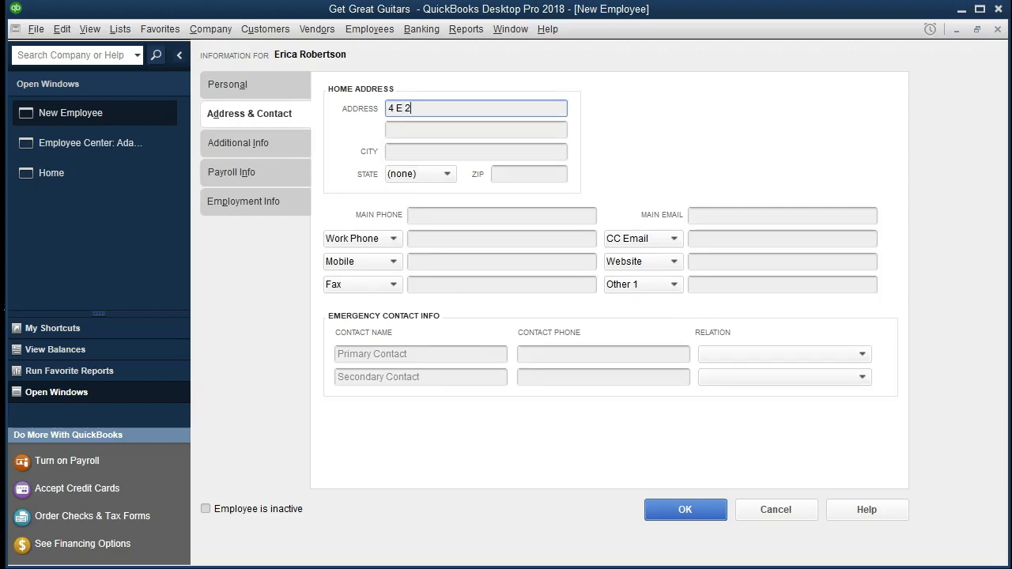
type("nd St")
key("Tab")
key("Tab")
type("New")
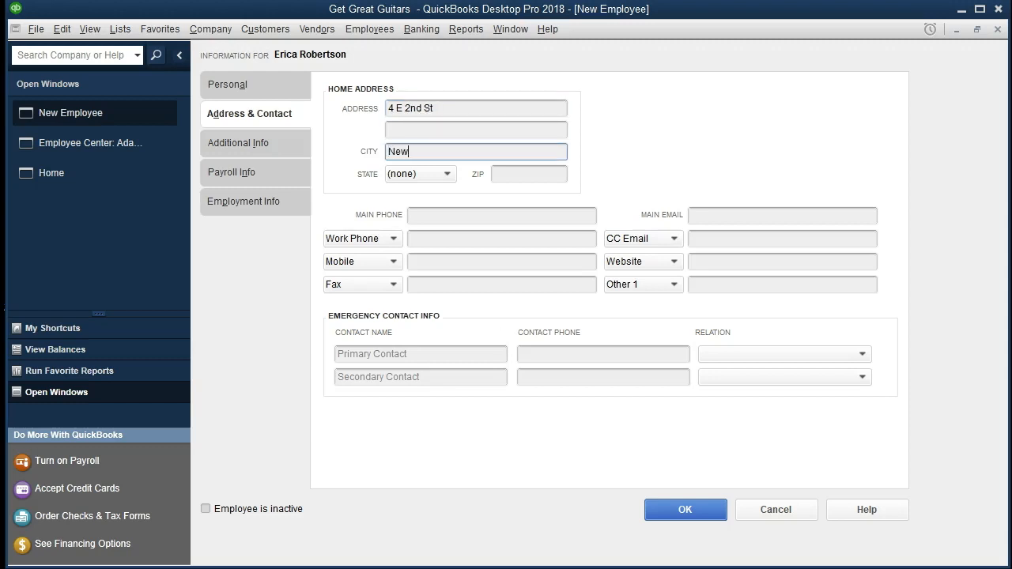
type(" Yort")
key("BackSpace")
type("k")
key("Tab")
type("N")
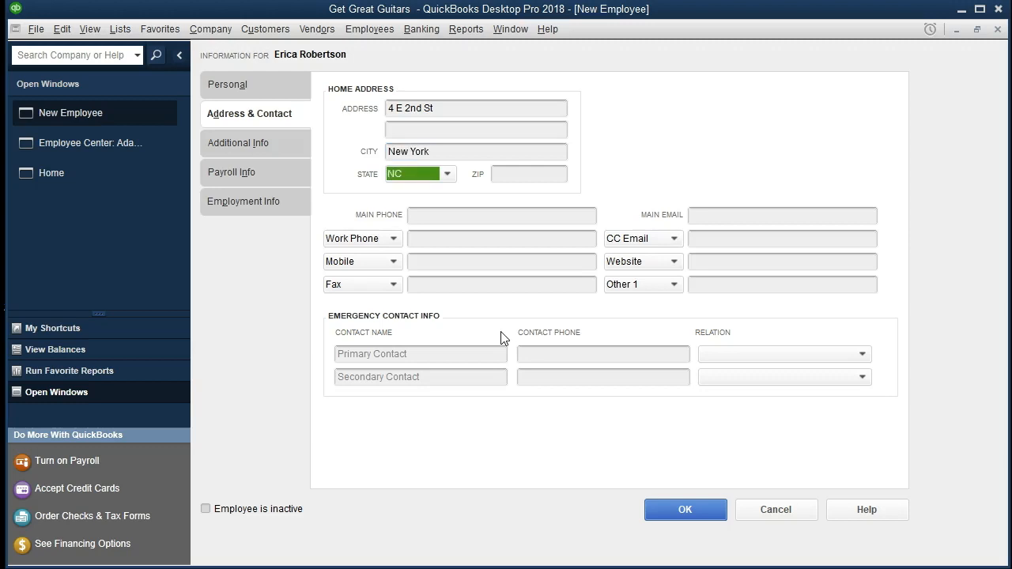
Step: Choose NY as her state and enter her ZIP code
left_click(448, 174)
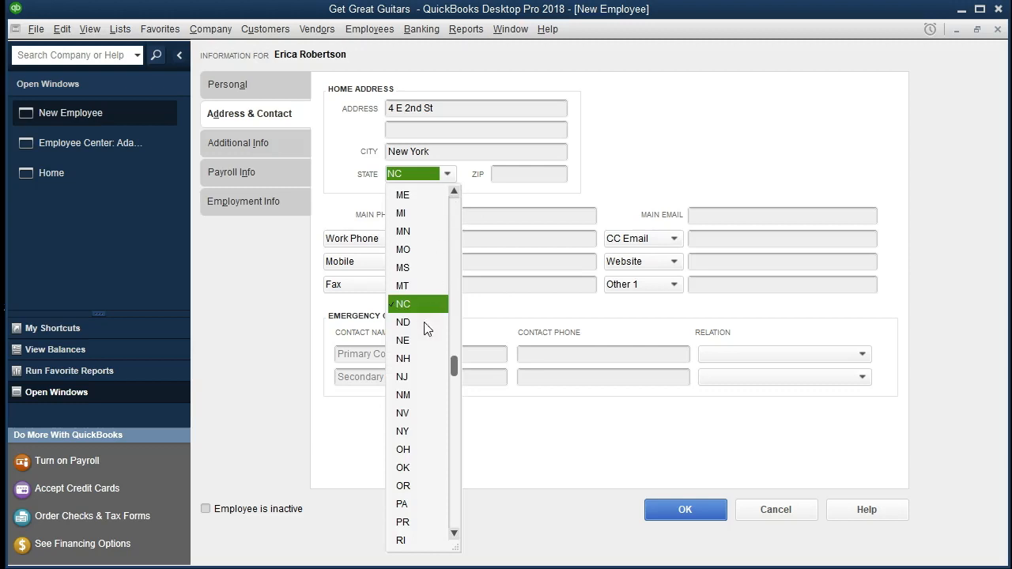
left_click(405, 432)
key("Tab")
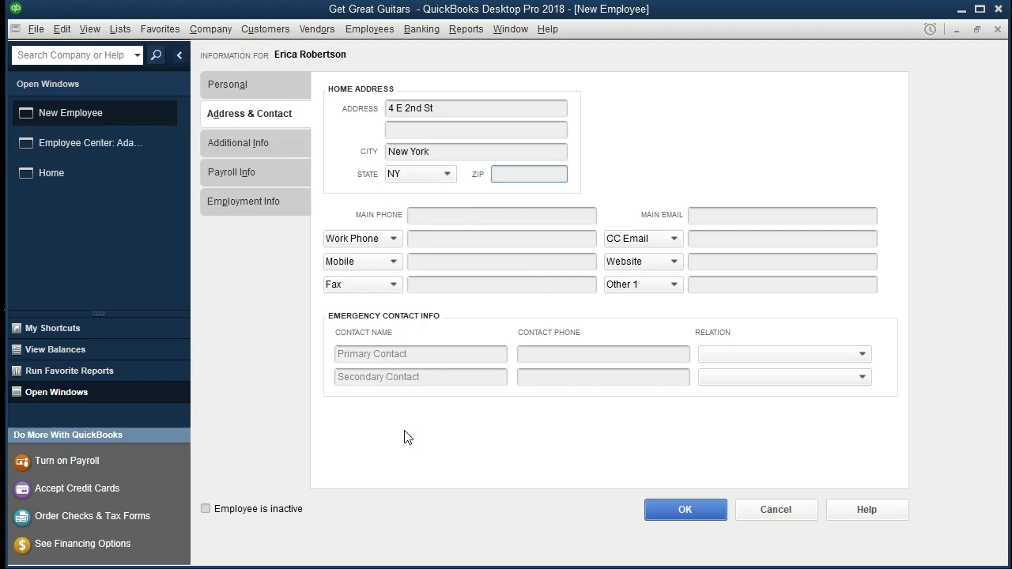
type("10003")
key("Tab")
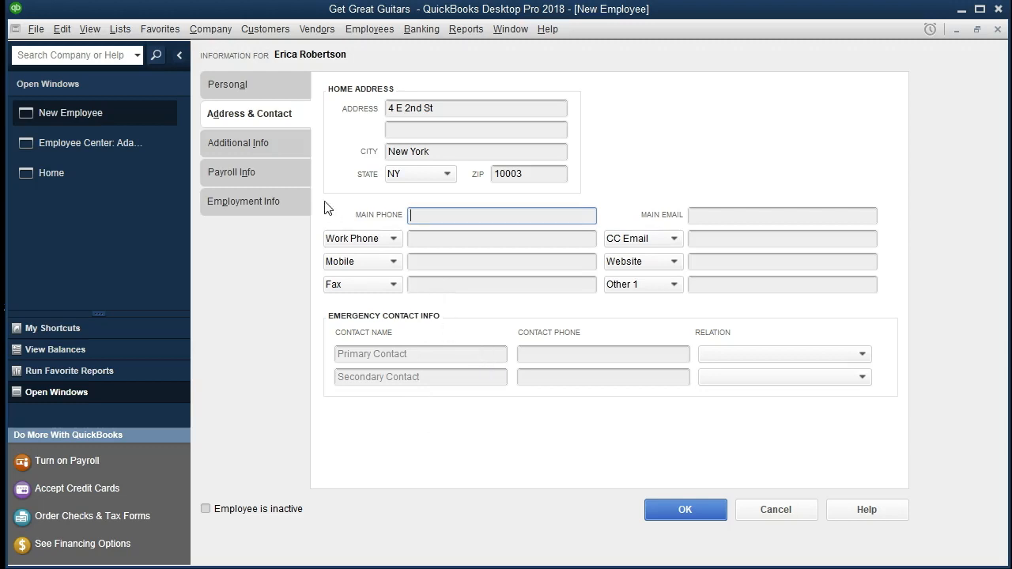
left_click(247, 170)
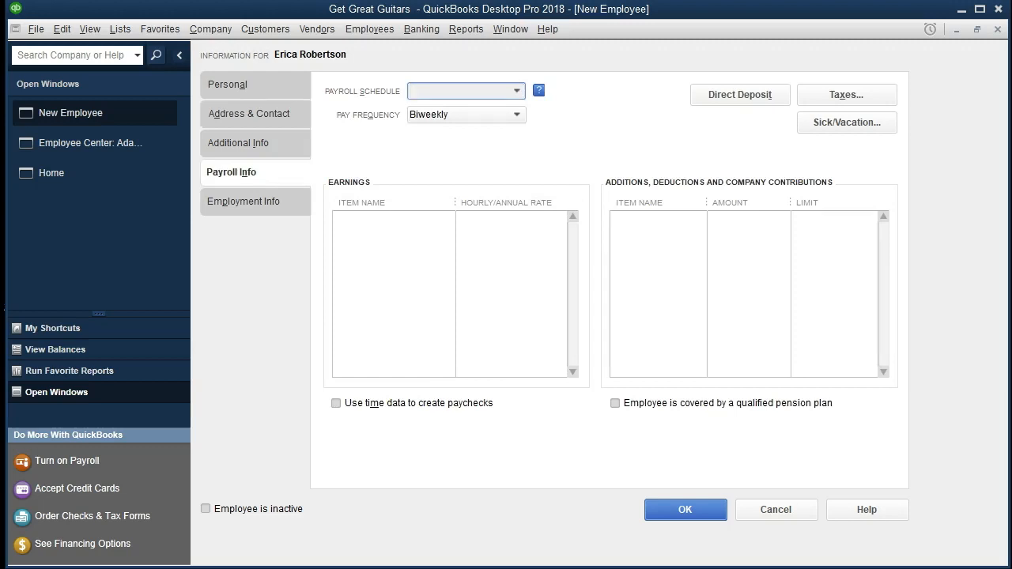
Step: Set pay frequency to Monthly and start setting up a new Hourly earnings item
left_click(518, 117)
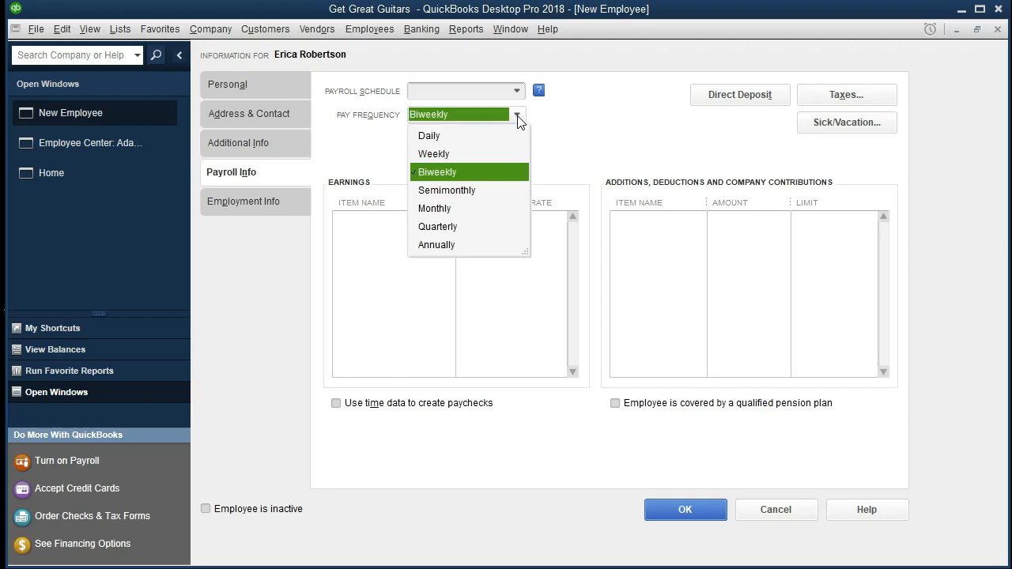
left_click(443, 210)
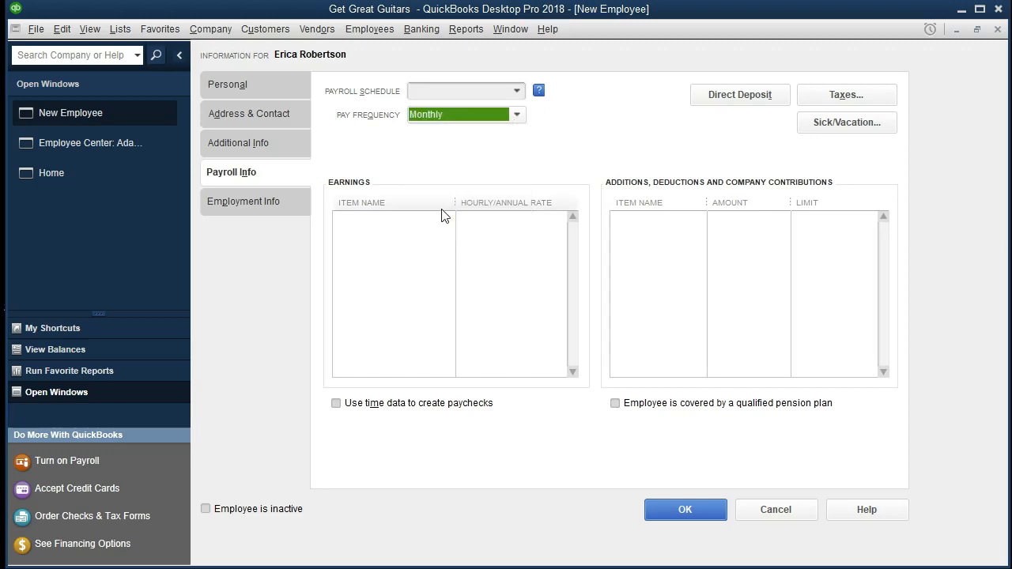
left_click(400, 231)
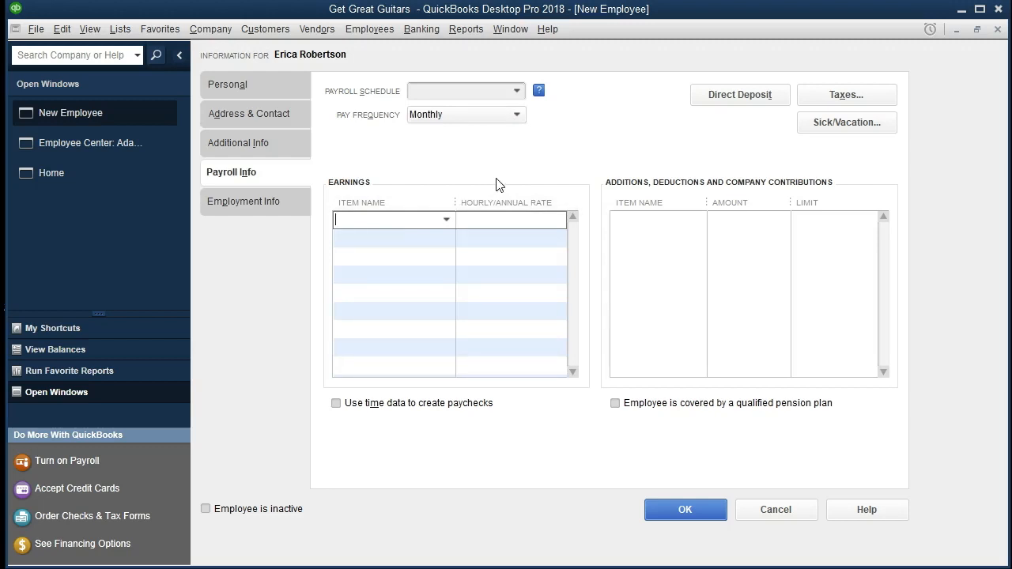
type("Hourly")
key("Tab")
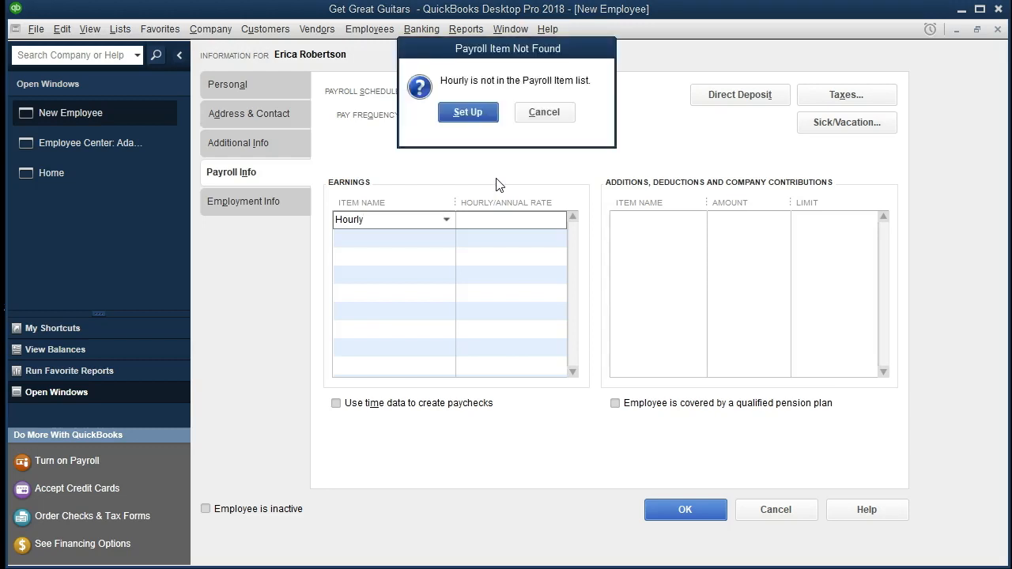
left_click(468, 113)
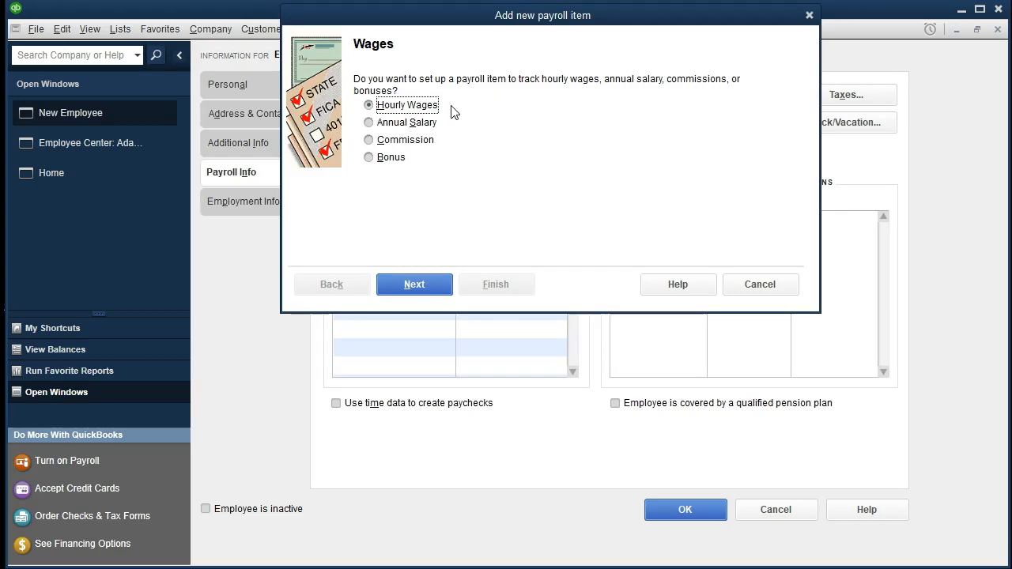
Step: Create the Hourly Wages regular-pay item named Hourly, charged to Payroll Expenses
left_click(413, 285)
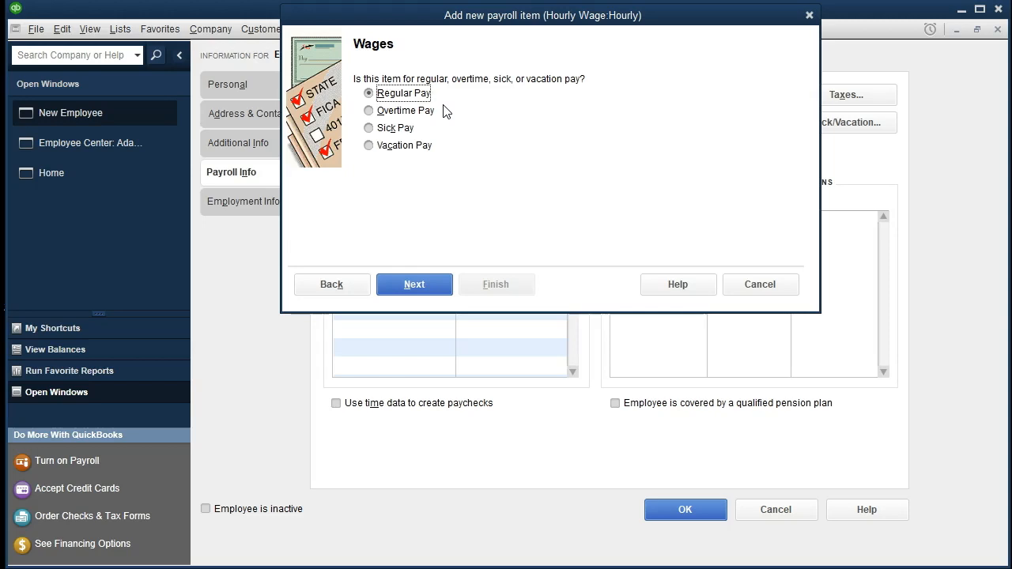
left_click(421, 285)
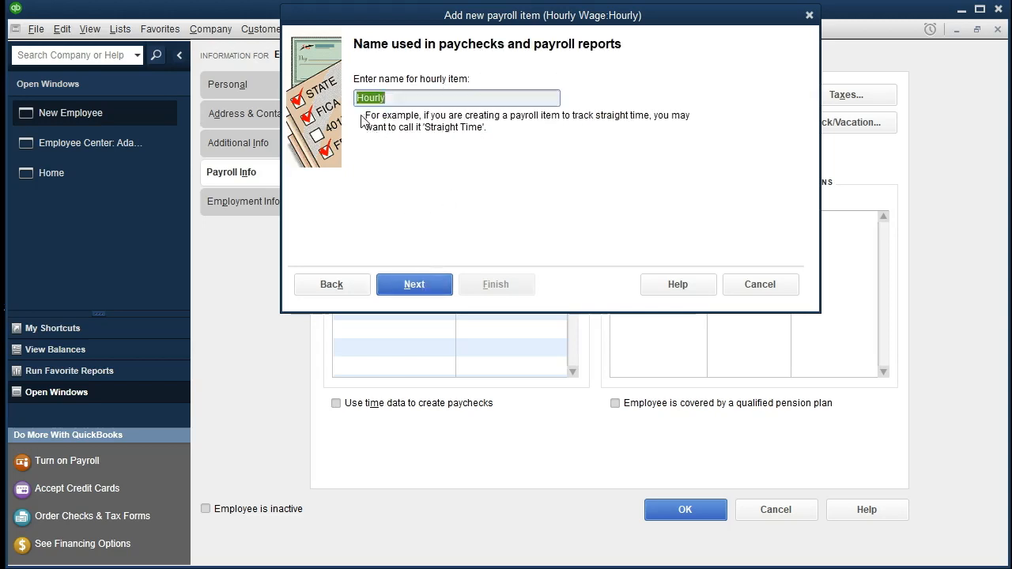
left_click(412, 288)
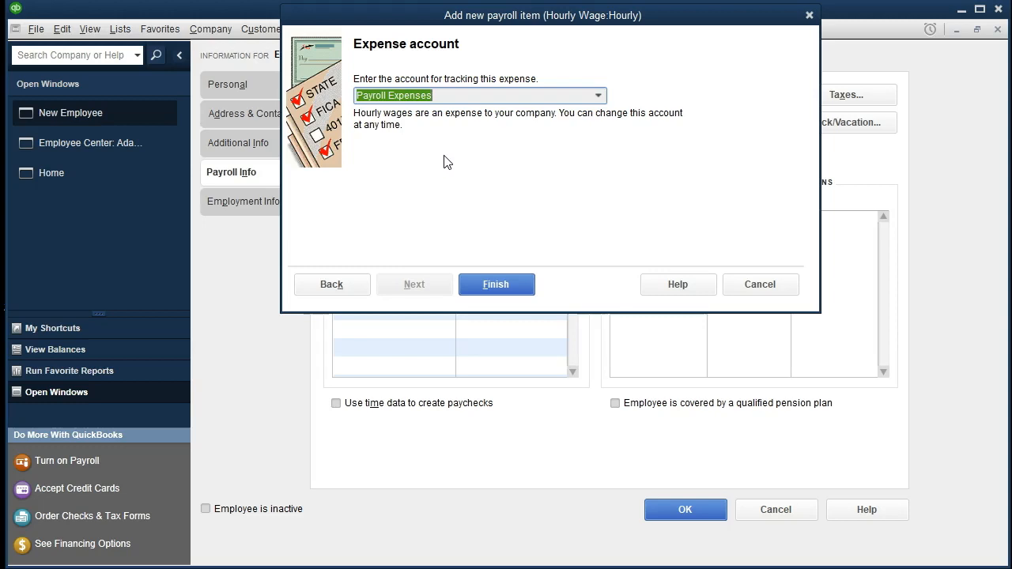
left_click(504, 283)
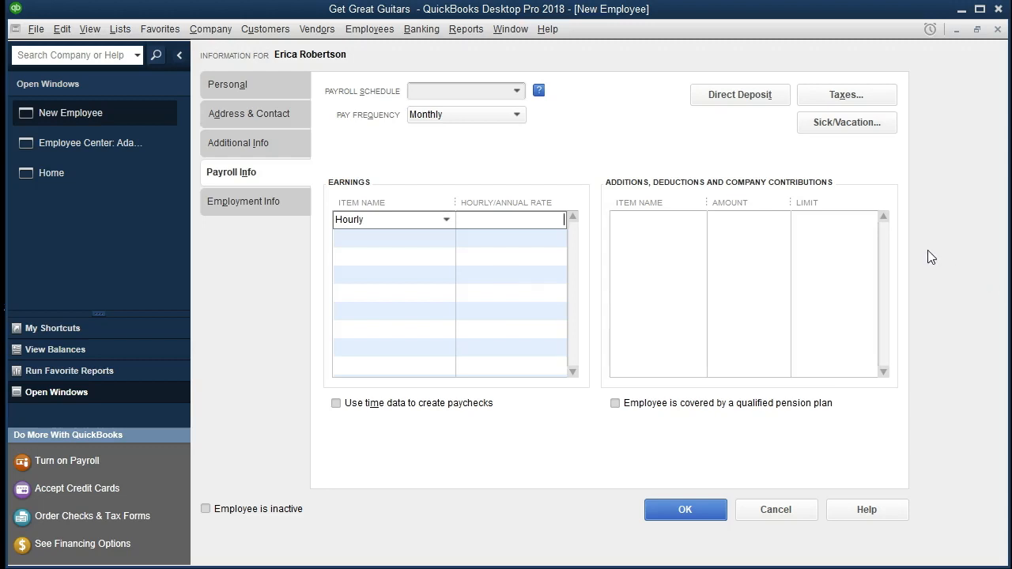
Step: Set federal filing status to Married with 3 allowances and accept despite no state worked
left_click(866, 100)
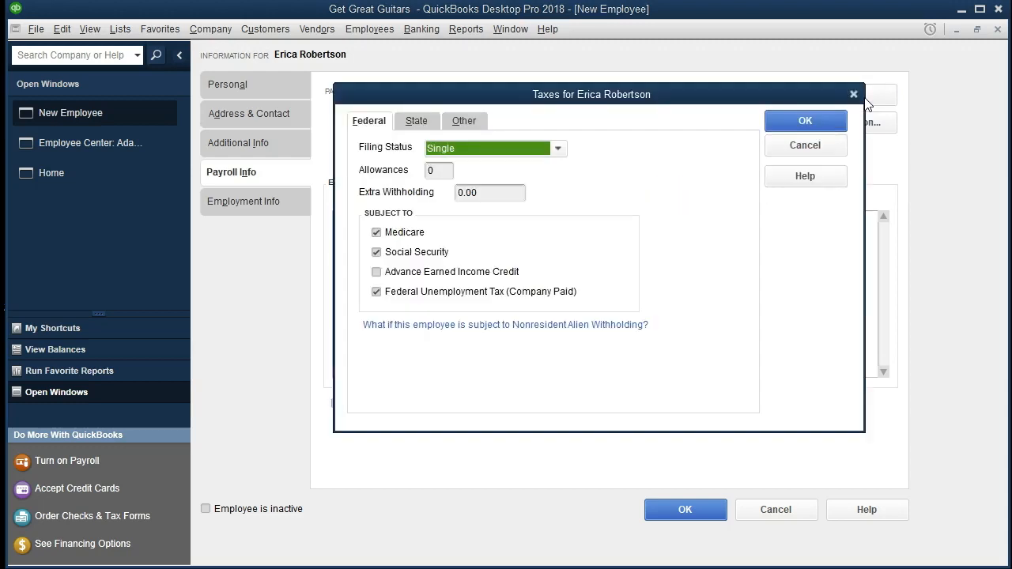
left_click(558, 149)
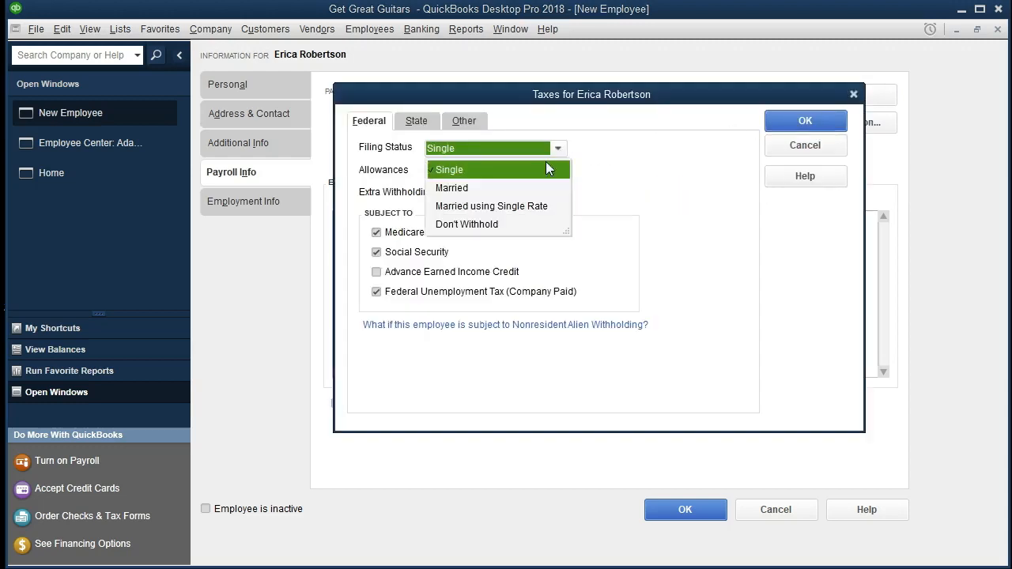
left_click(503, 191)
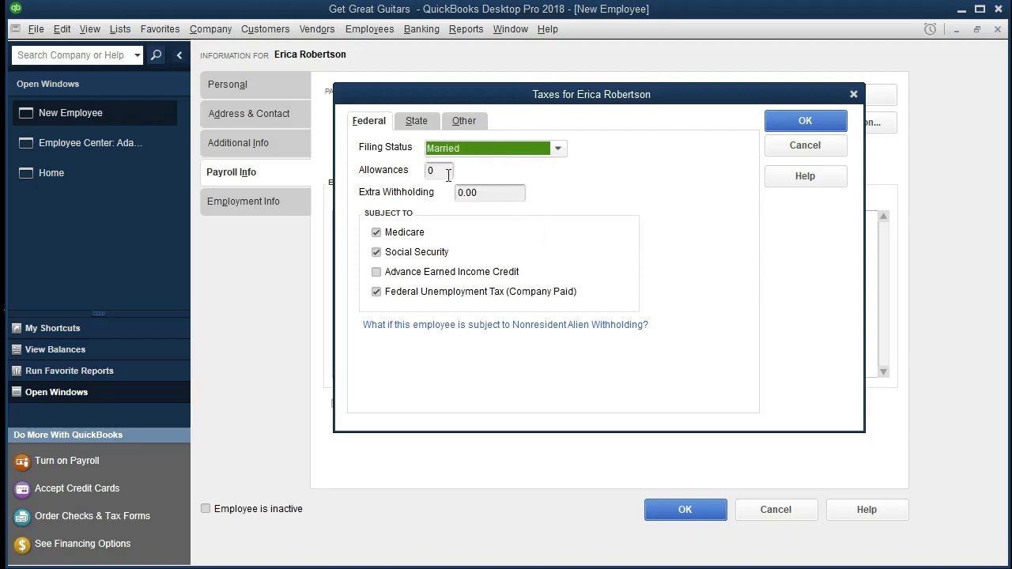
left_click(447, 174)
key("BackSpace")
type("3")
left_click(518, 191)
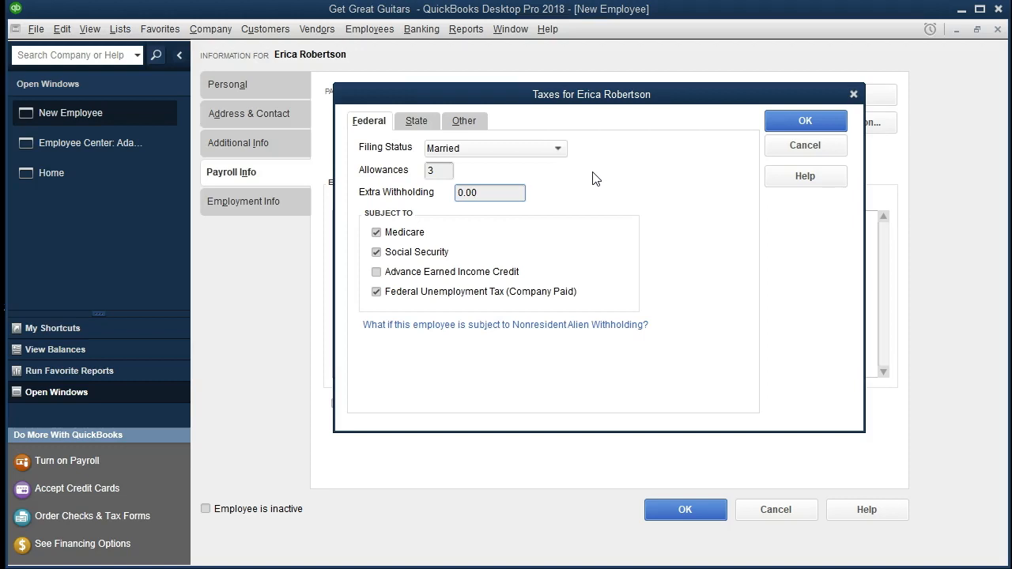
left_click(797, 125)
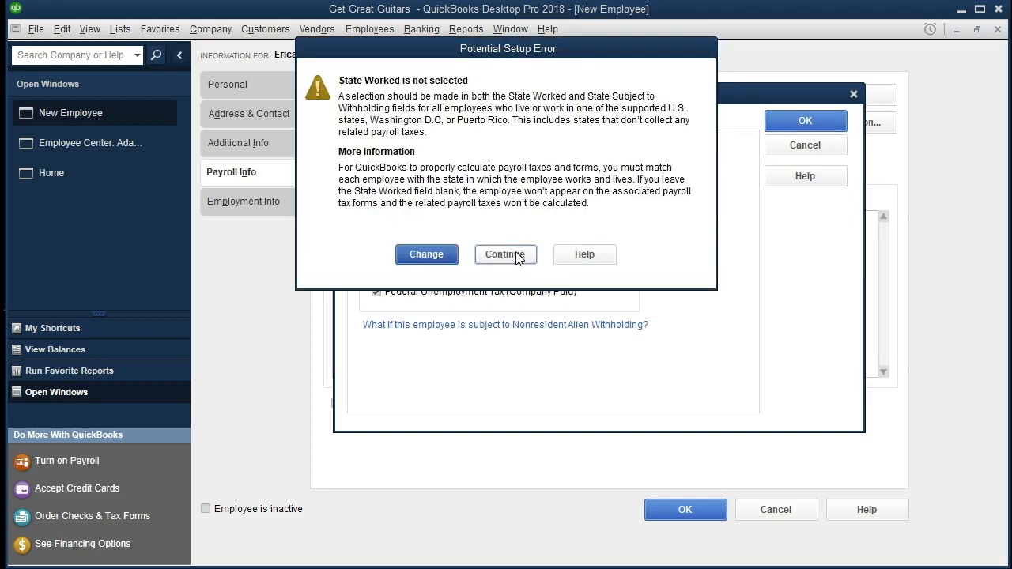
left_click(506, 254)
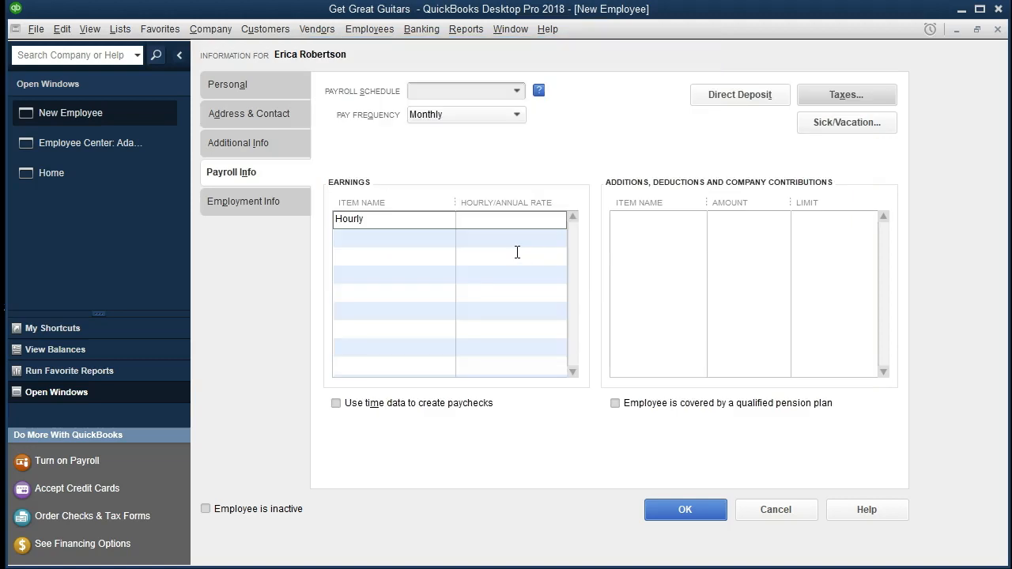
Step: Save the second employee, leaving the remaining payroll info as is
left_click(680, 511)
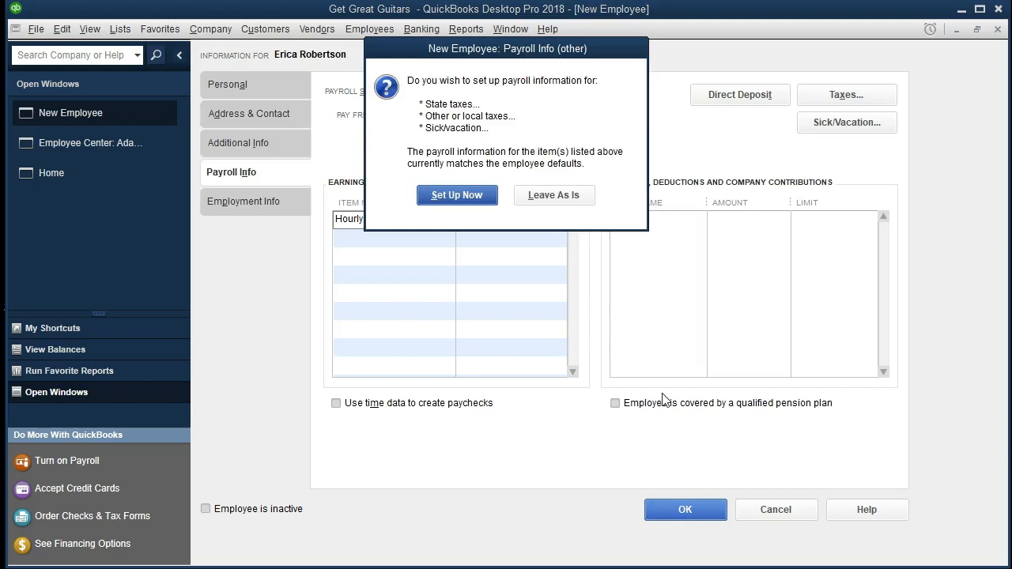
left_click(578, 204)
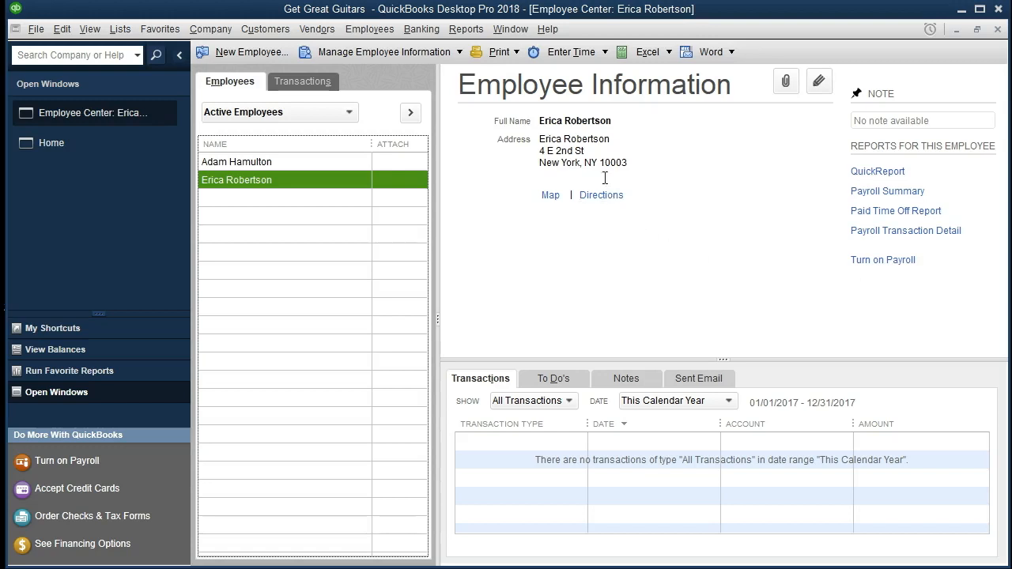
left_click(462, 33)
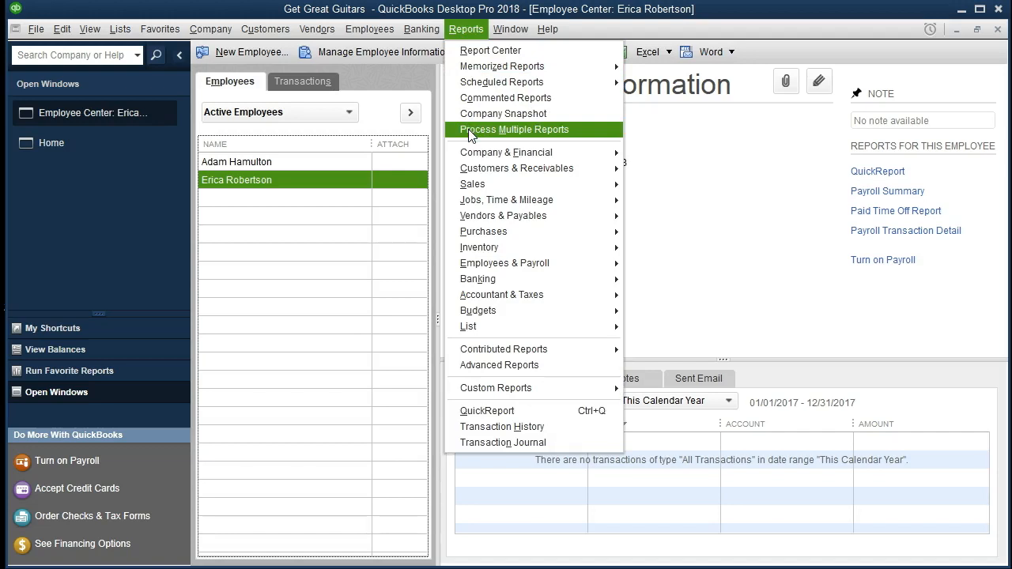
Step: Open the Employee Contact List report from Employees & Payroll reports
mouse_move(484, 261)
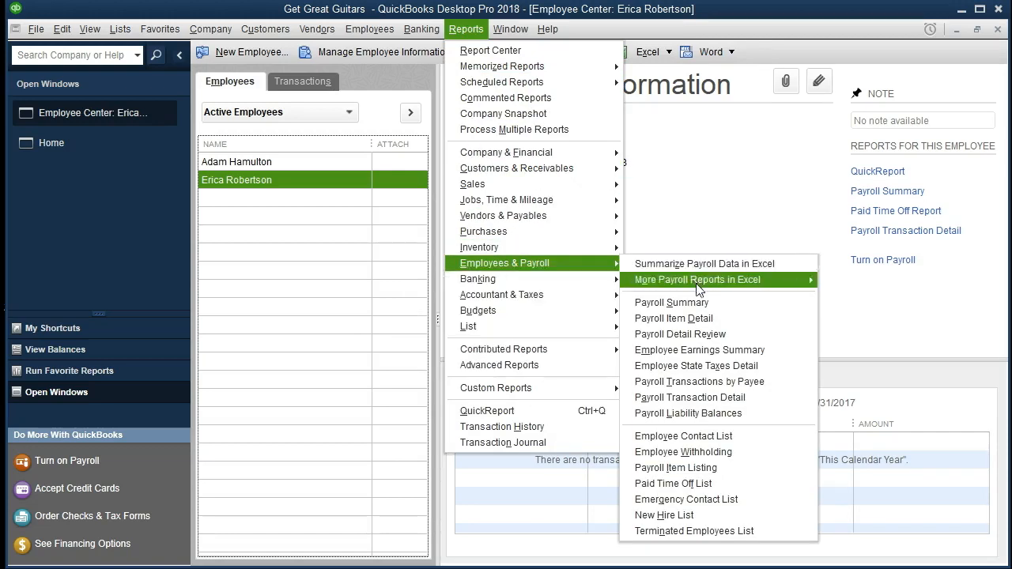
left_click(778, 436)
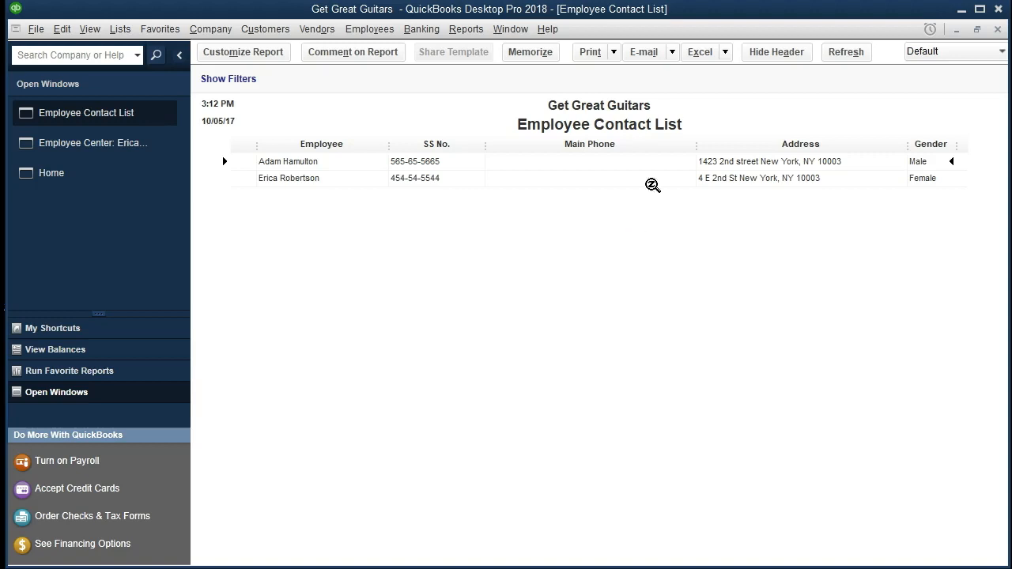
Step: Export the Employee Contact List as a new worksheet into the existing Section 6 workbook
left_click(724, 53)
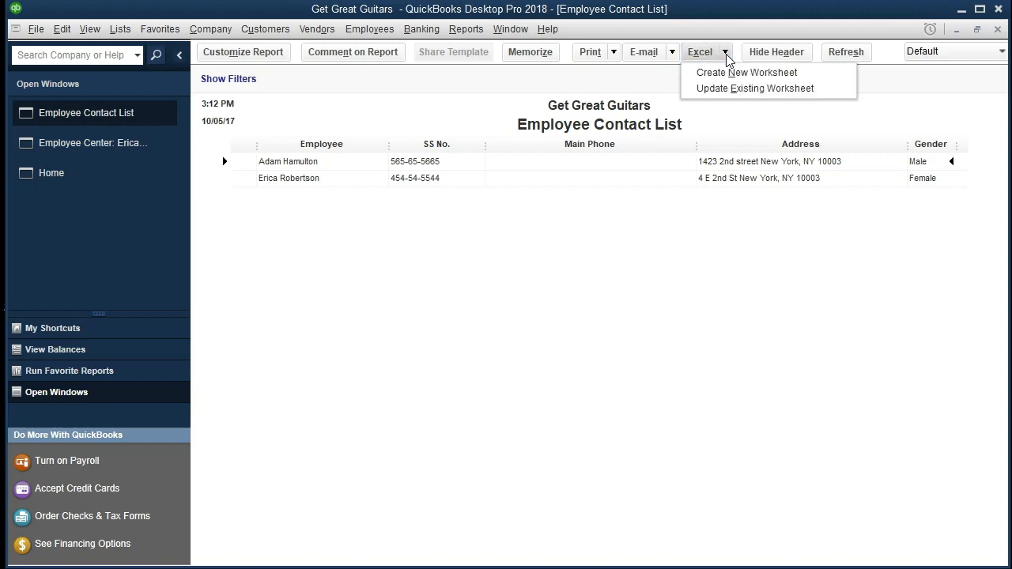
left_click(830, 75)
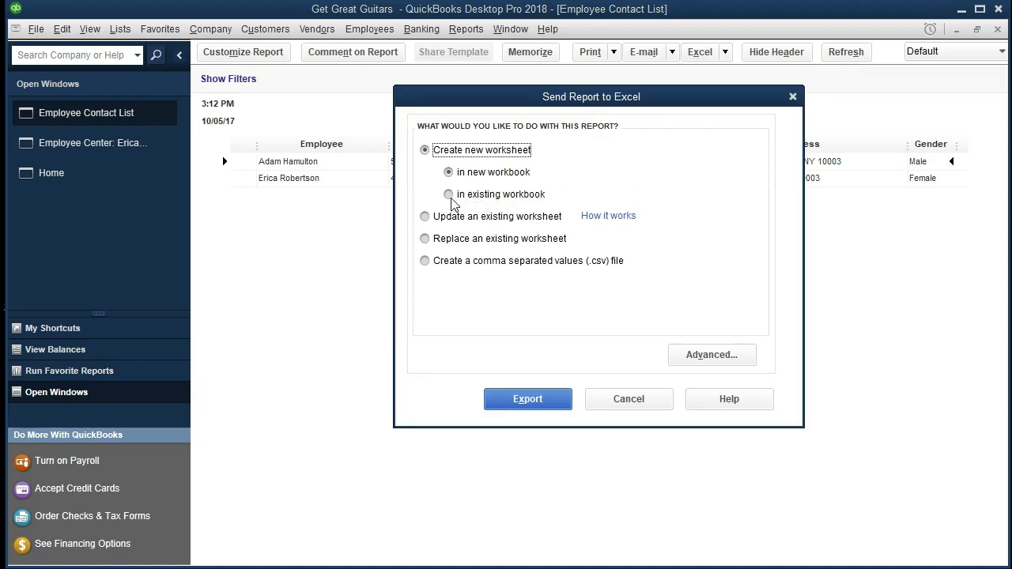
left_click(449, 197)
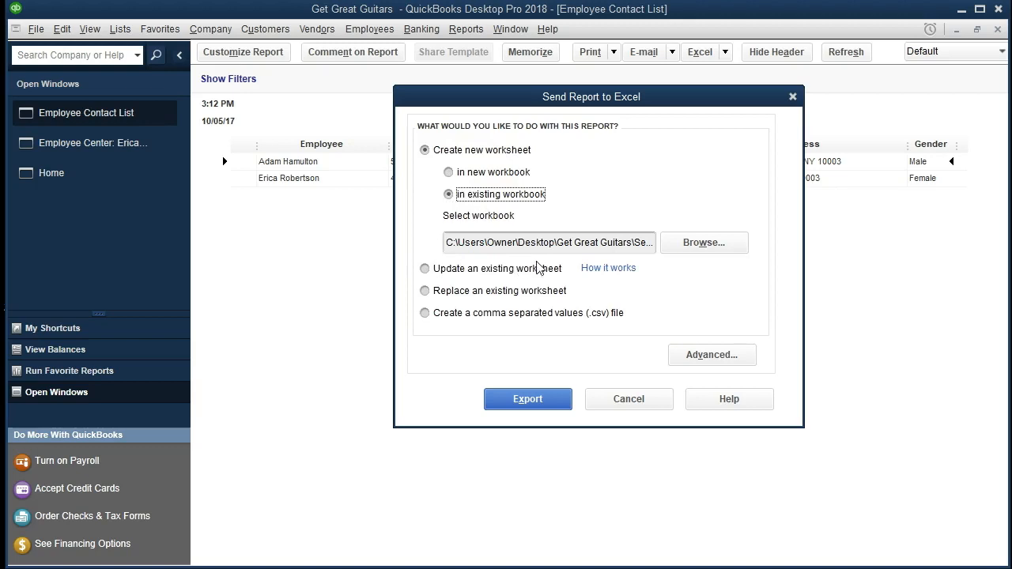
left_click(703, 243)
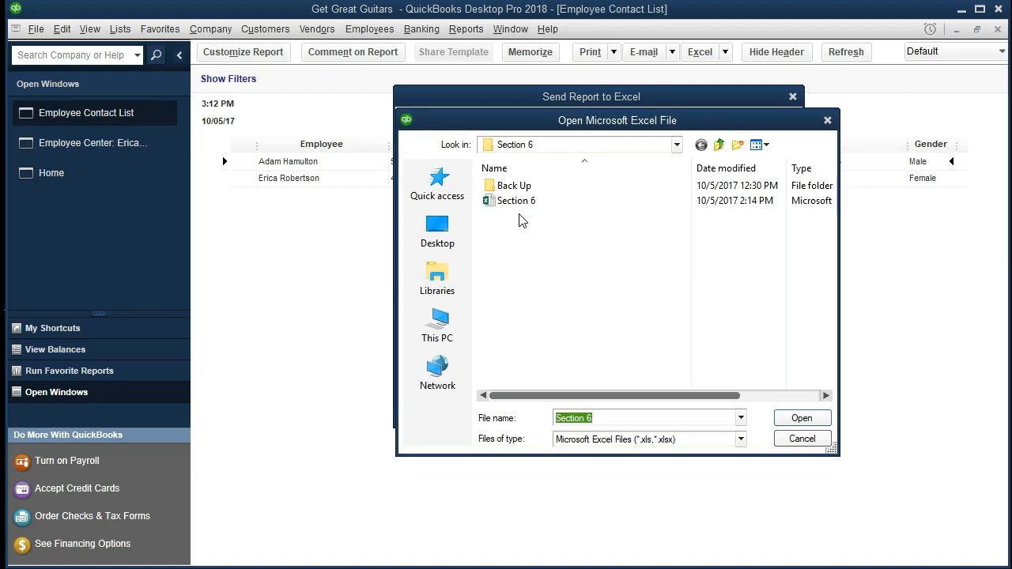
double_click(516, 201)
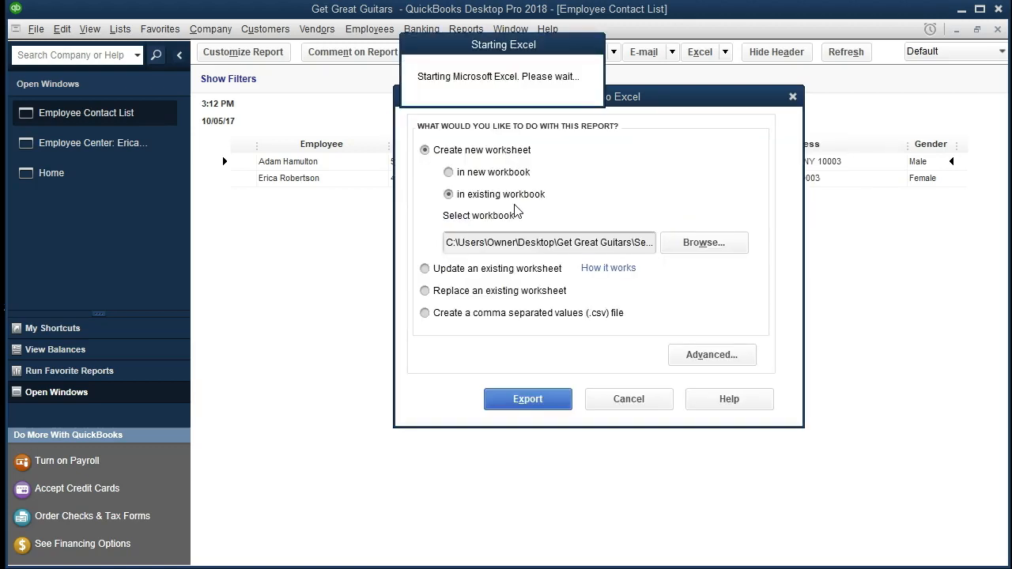
left_click(508, 400)
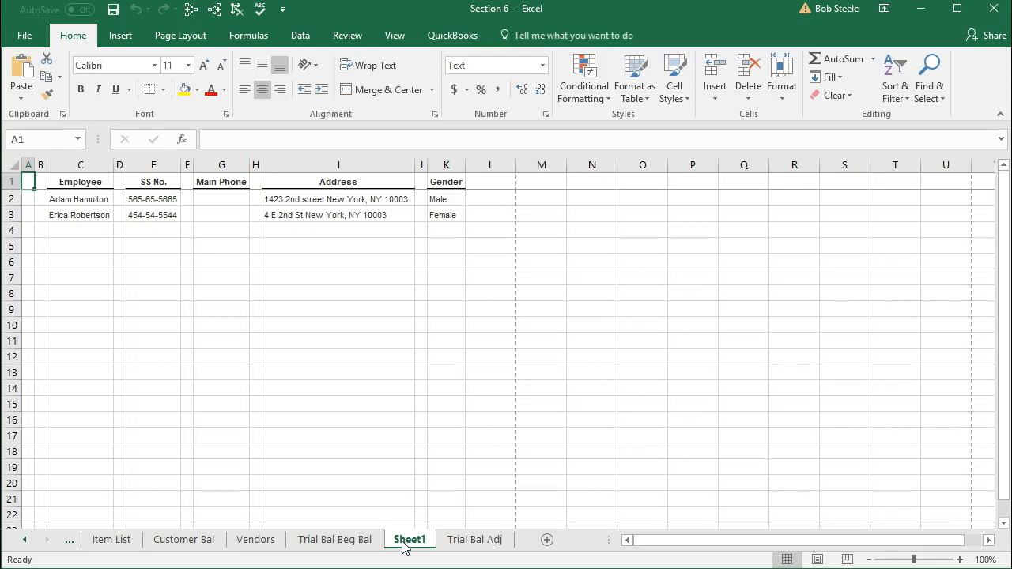
Step: Move Sheet1 after Trial Bal Adj and rename it Employee List
left_click_drag(402, 543, 514, 542)
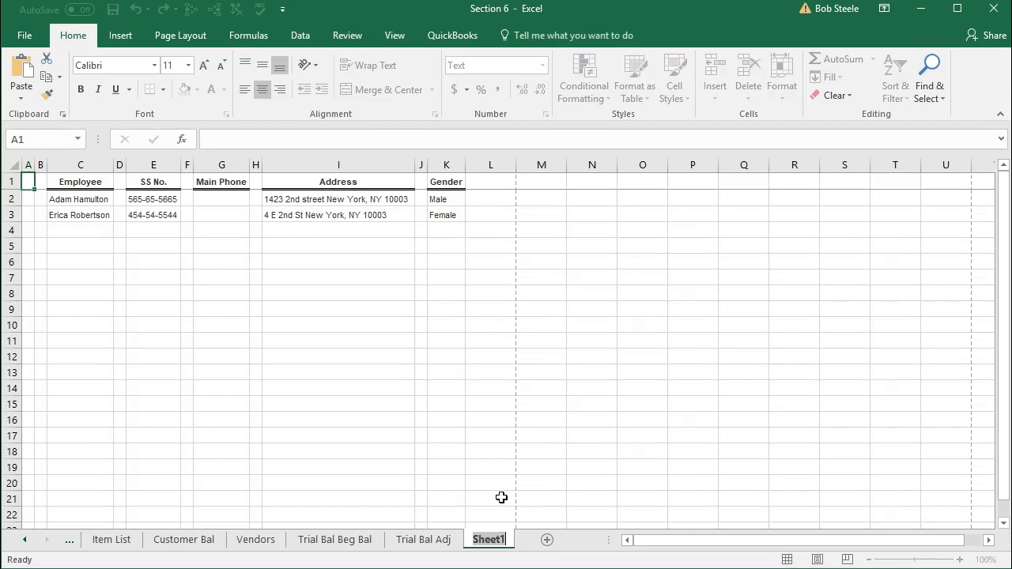
type("Employee")
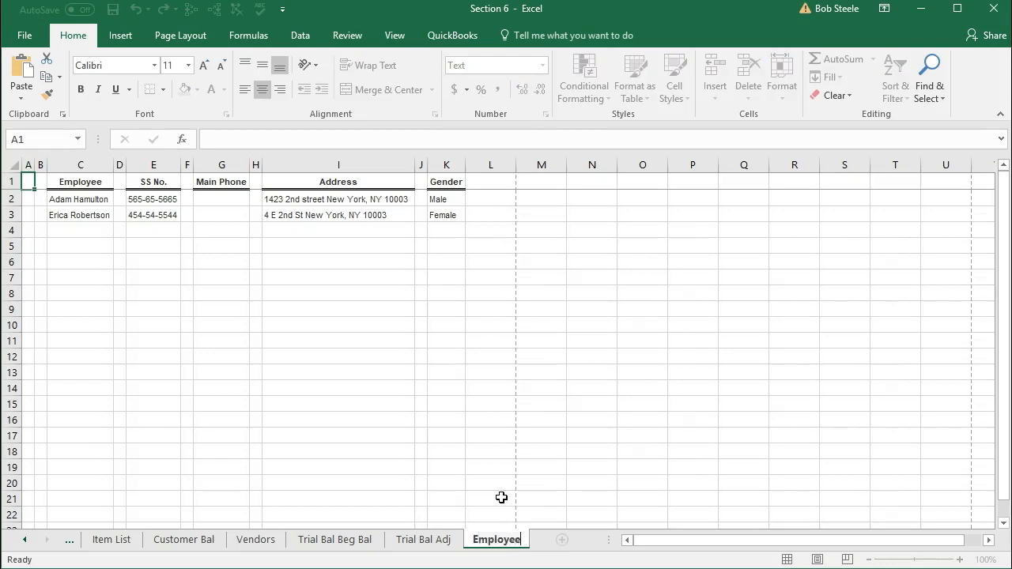
type(" List")
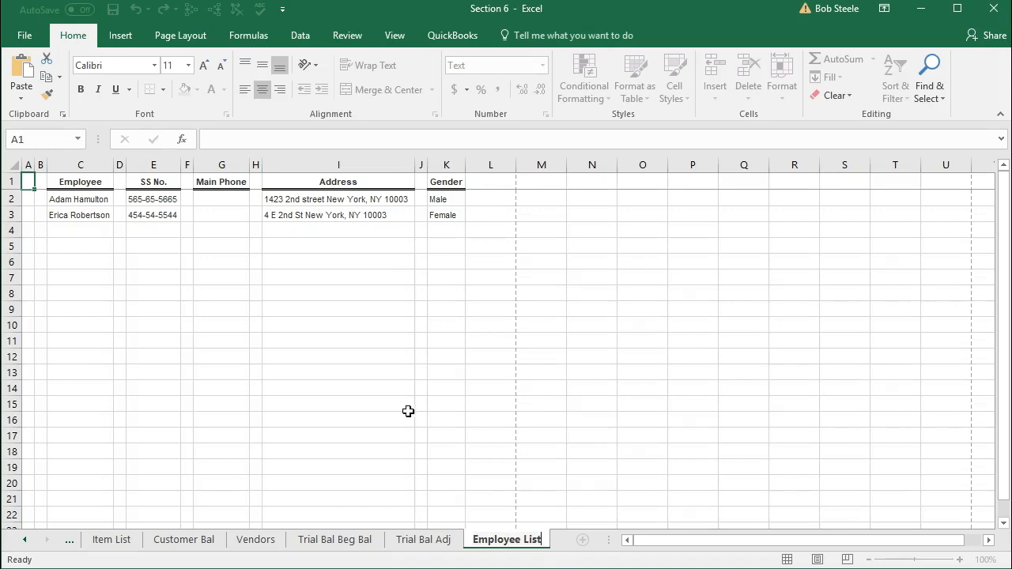
left_click(371, 385)
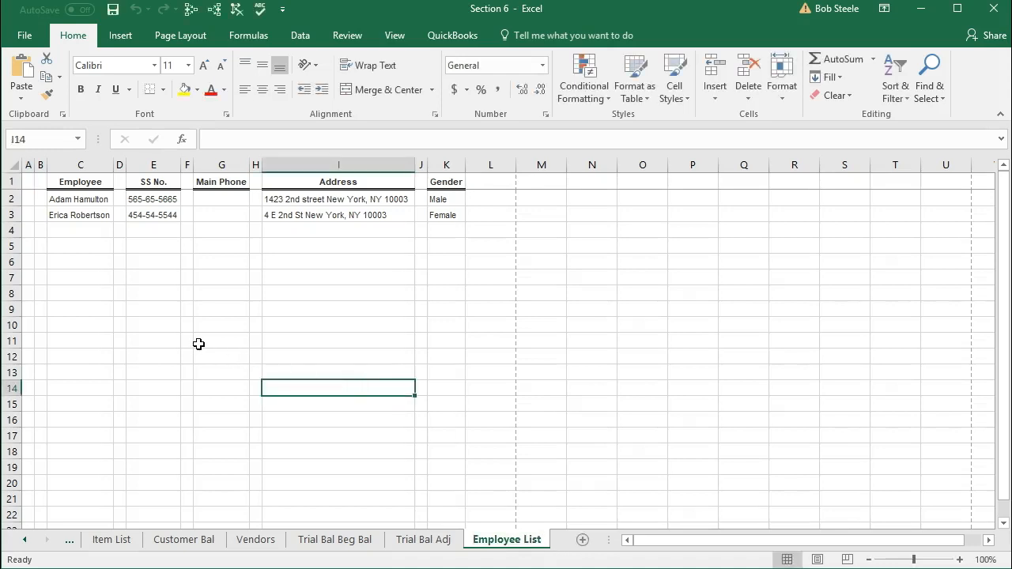
Step: Check the sheet in Page Layout, then remove the split showing the header twice
scroll(198, 344, "up", 3)
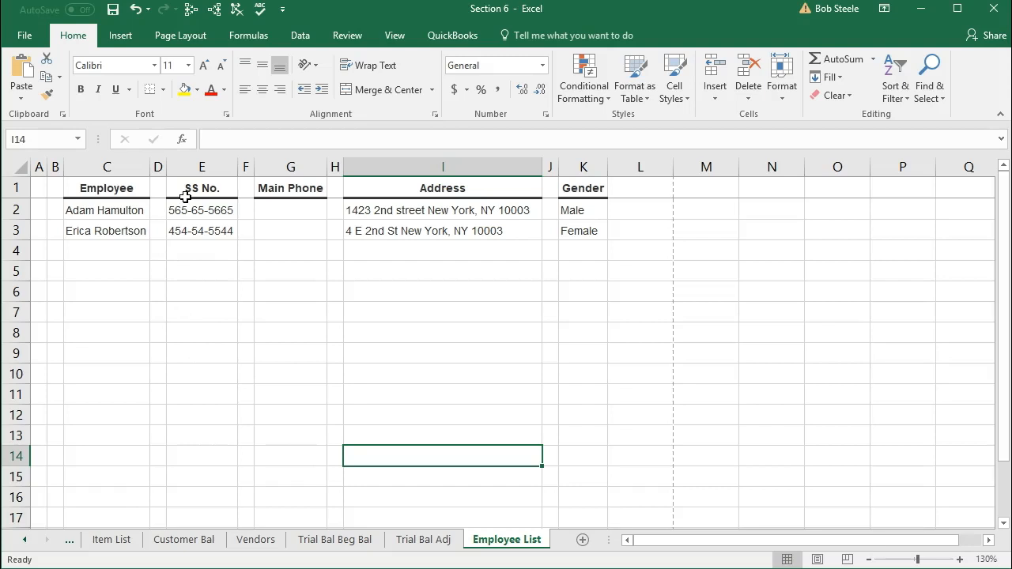
left_click(817, 560)
left_click(480, 309)
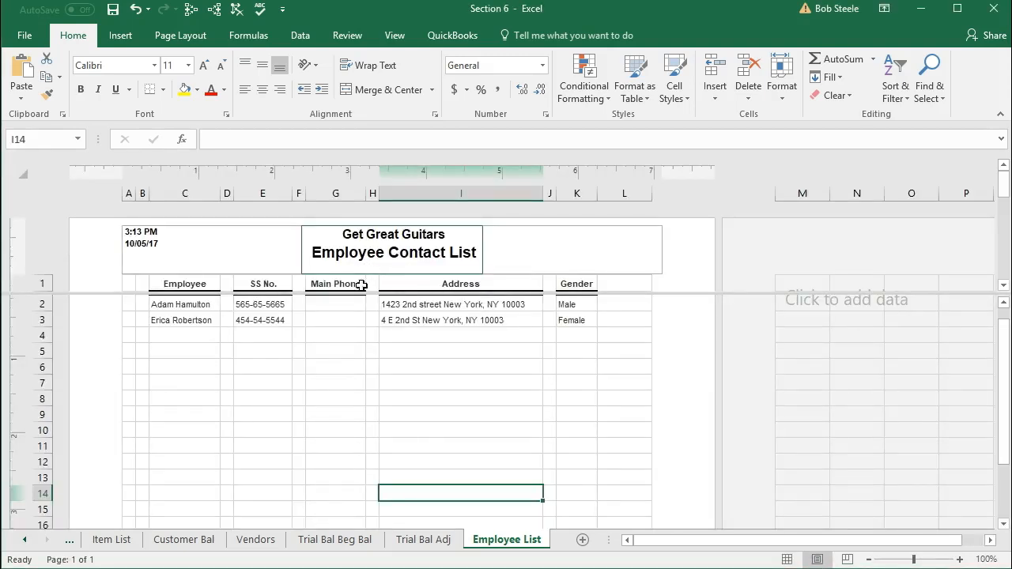
left_click(785, 560)
scroll(268, 370, "up", 2)
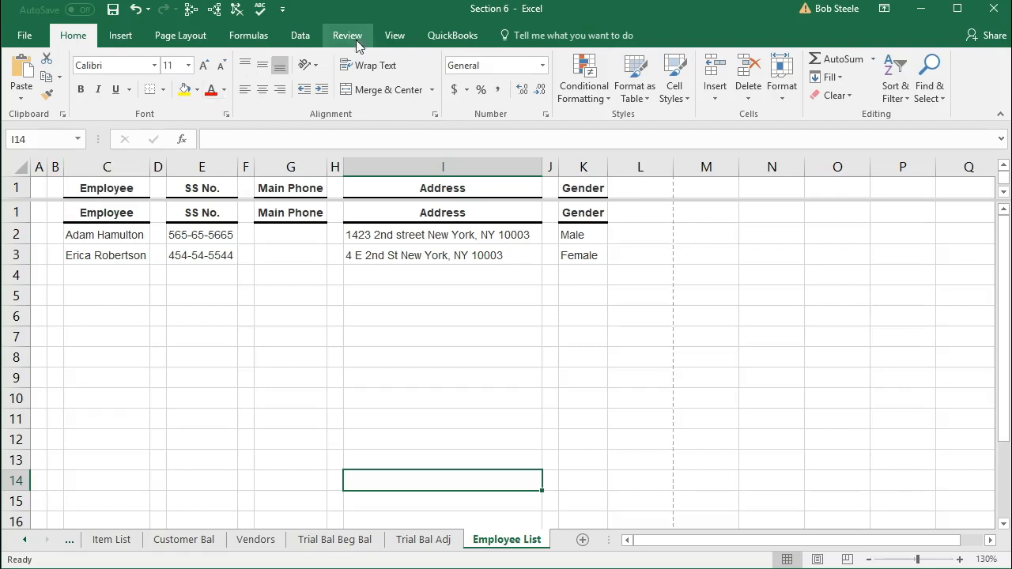
left_click(393, 36)
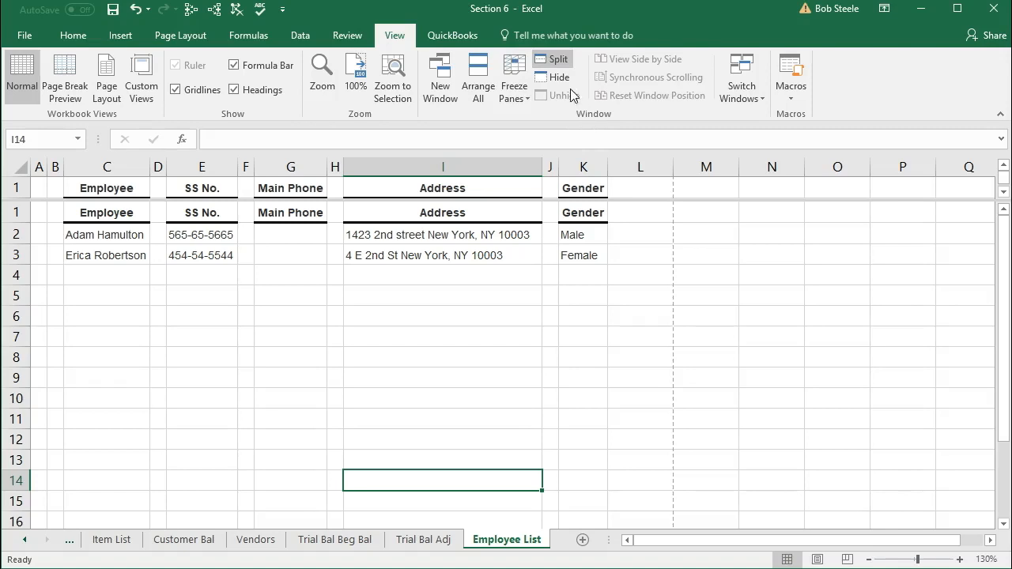
left_click(554, 59)
Step: Save the Section 6 workbook in its current format and minimize Excel
left_click(279, 270)
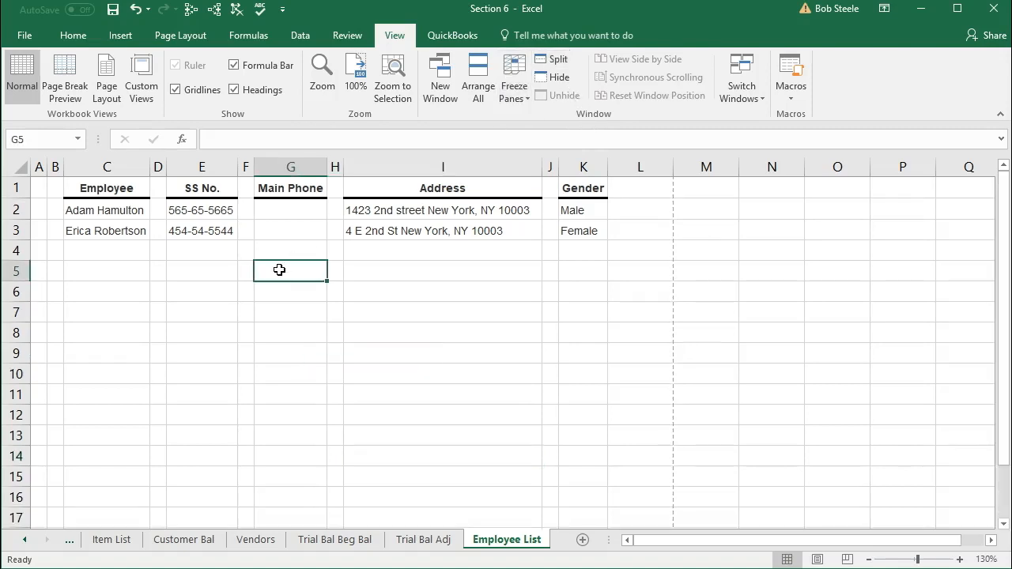
left_click(113, 10)
left_click(456, 344)
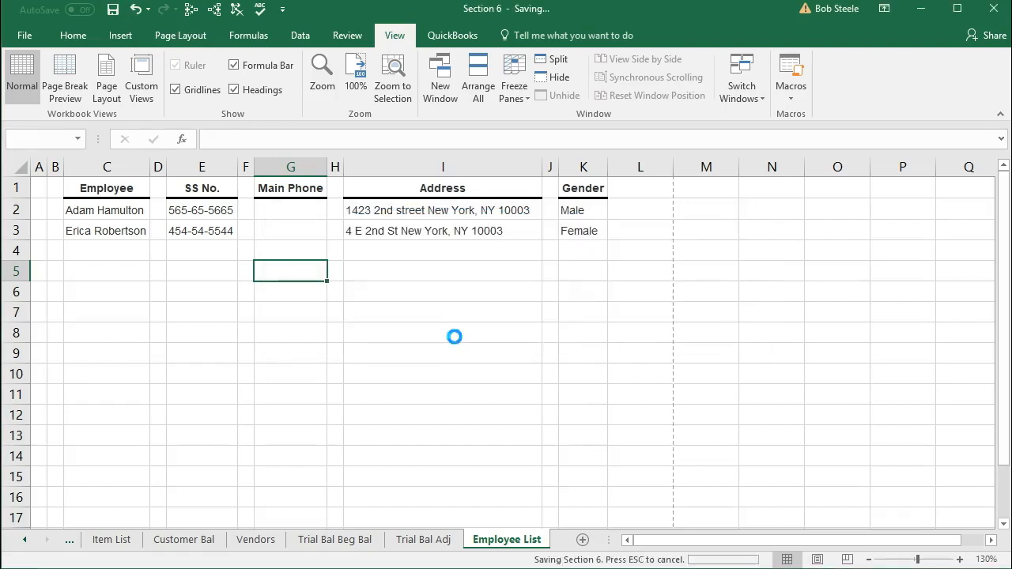
left_click(192, 377)
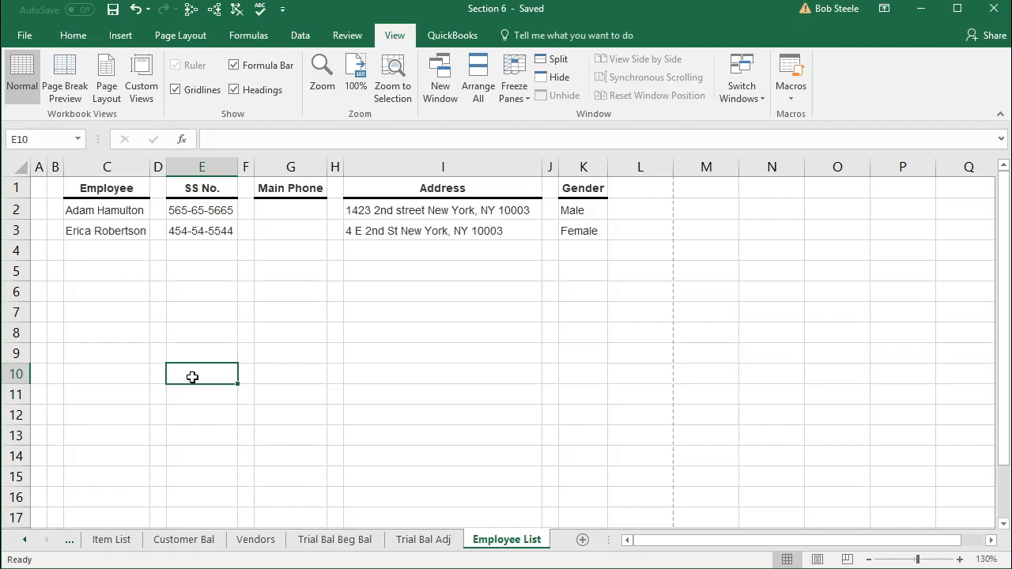
left_click(921, 9)
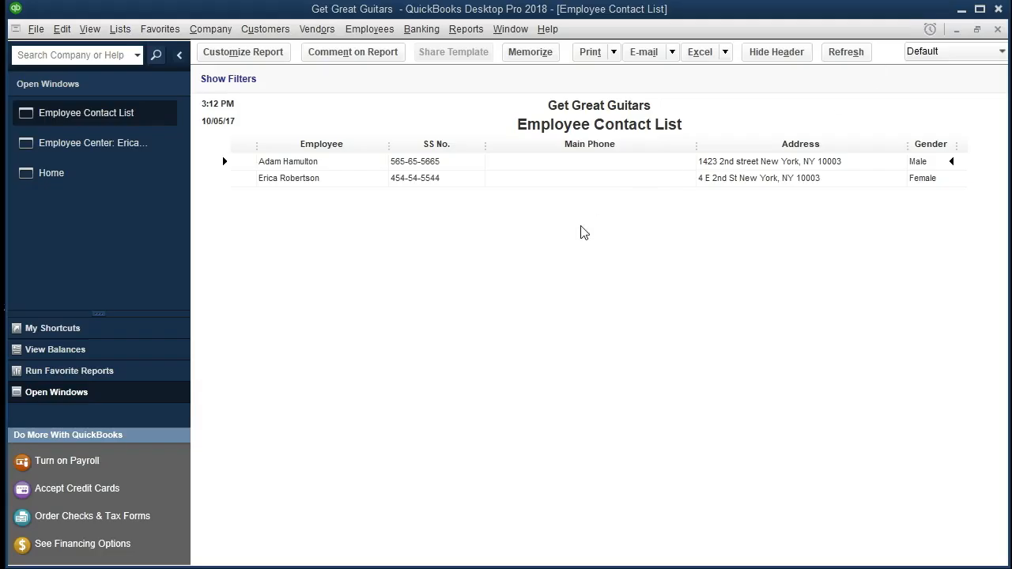
Step: Switch to the Get Great Guitars Home page from the Open Windows panel
left_click(64, 177)
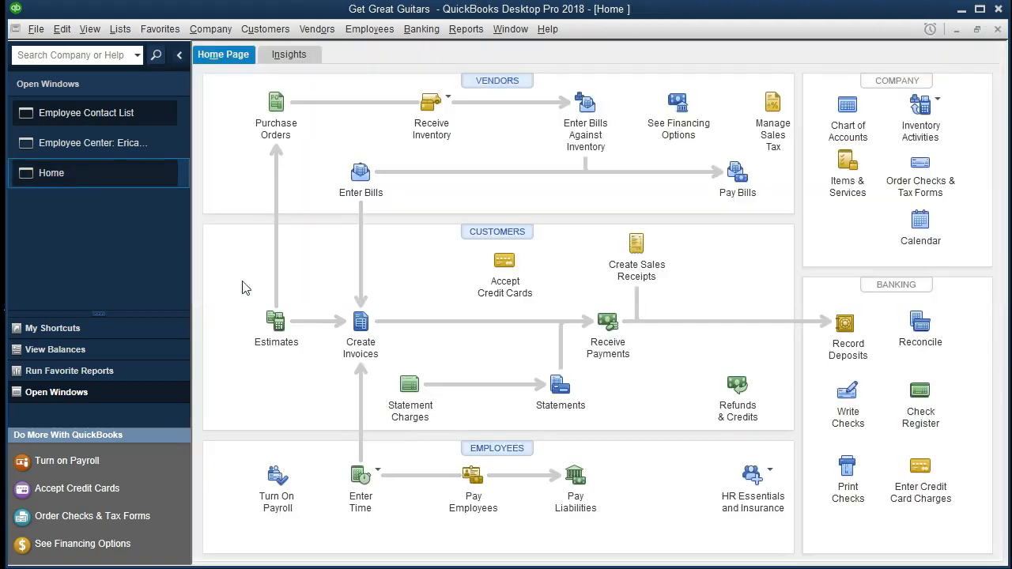